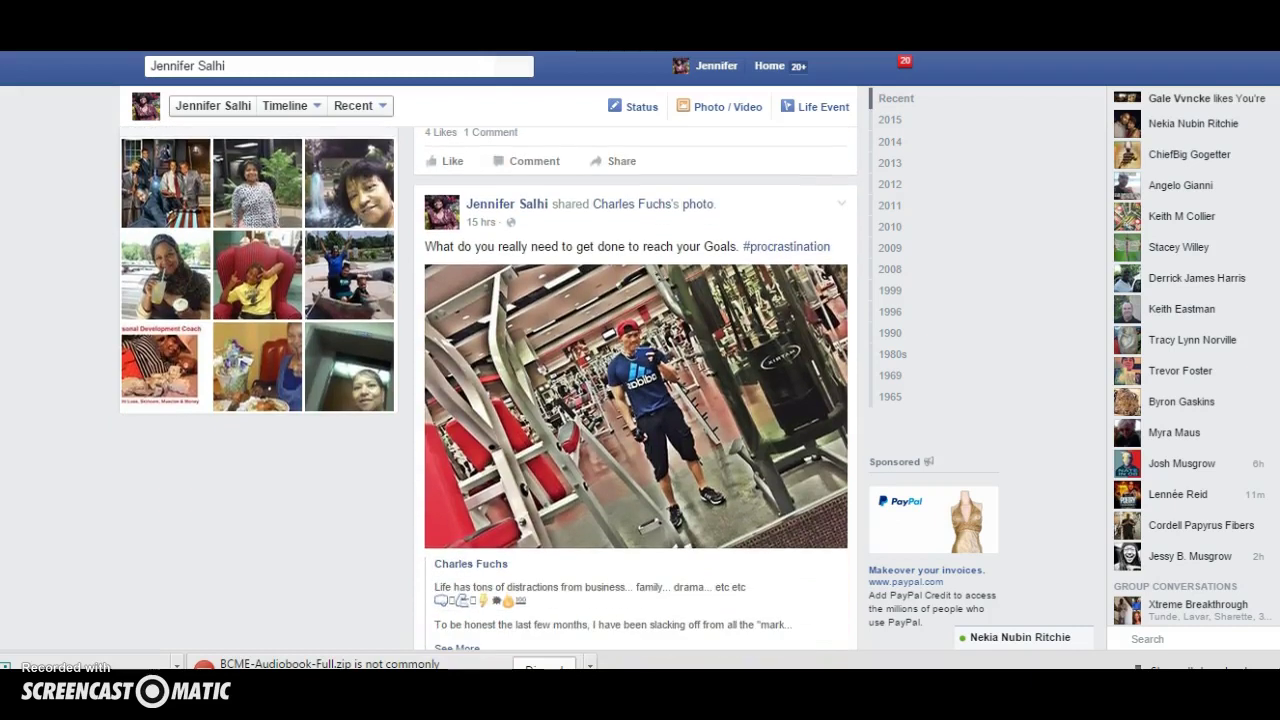
pyautogui.scroll(-8, 636, 400)
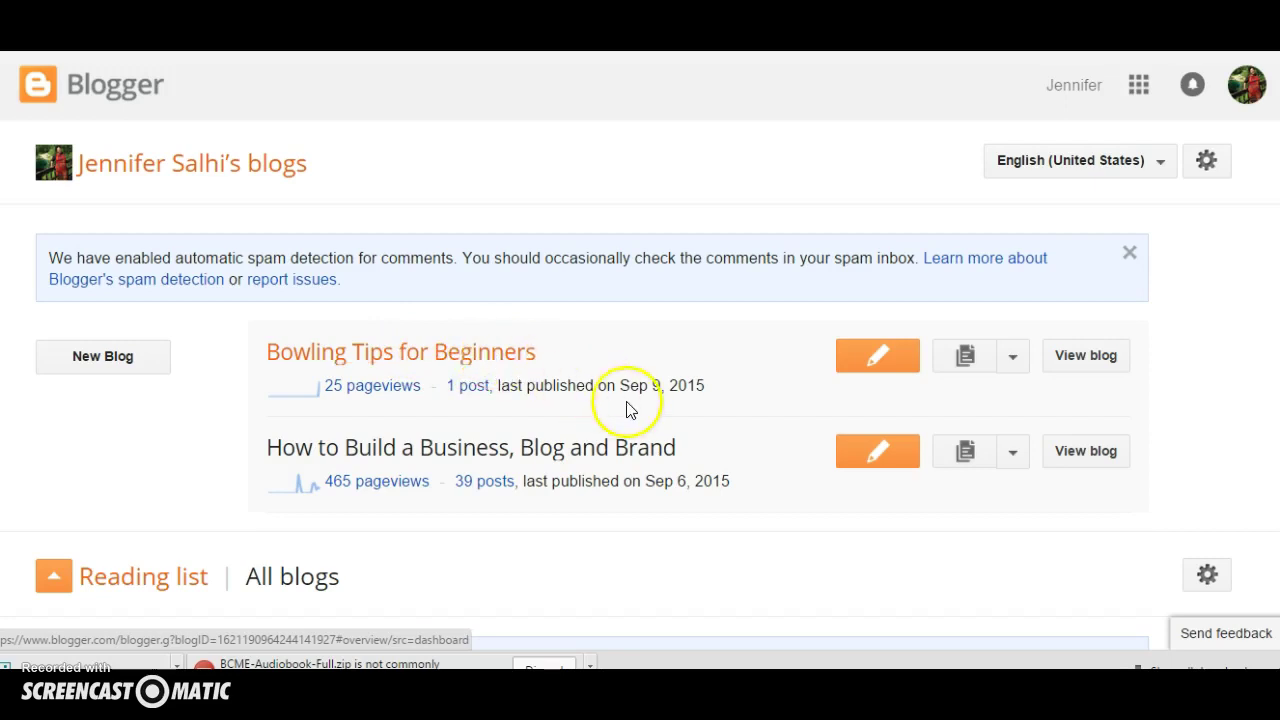
# Open the Bowling Tips for Beginners blog and look over its overview page with the pageview chart and updates
pyautogui.click(338, 352)
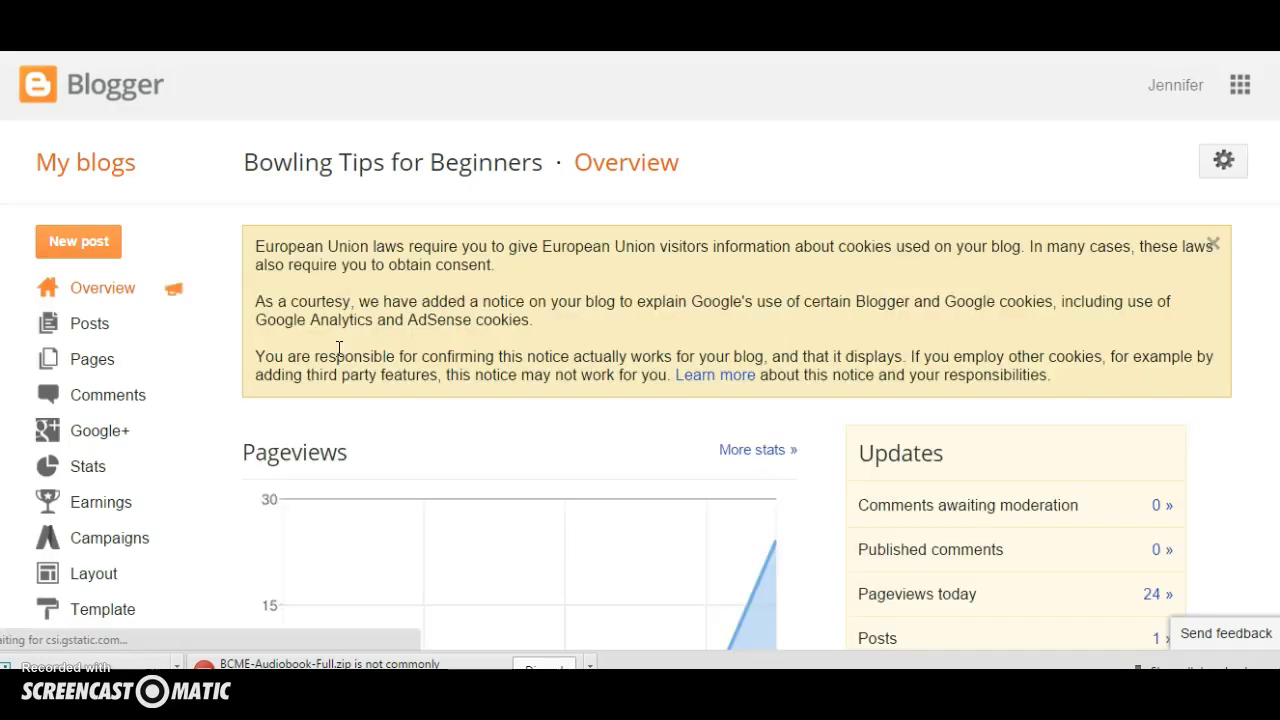
pyautogui.click(468, 327)
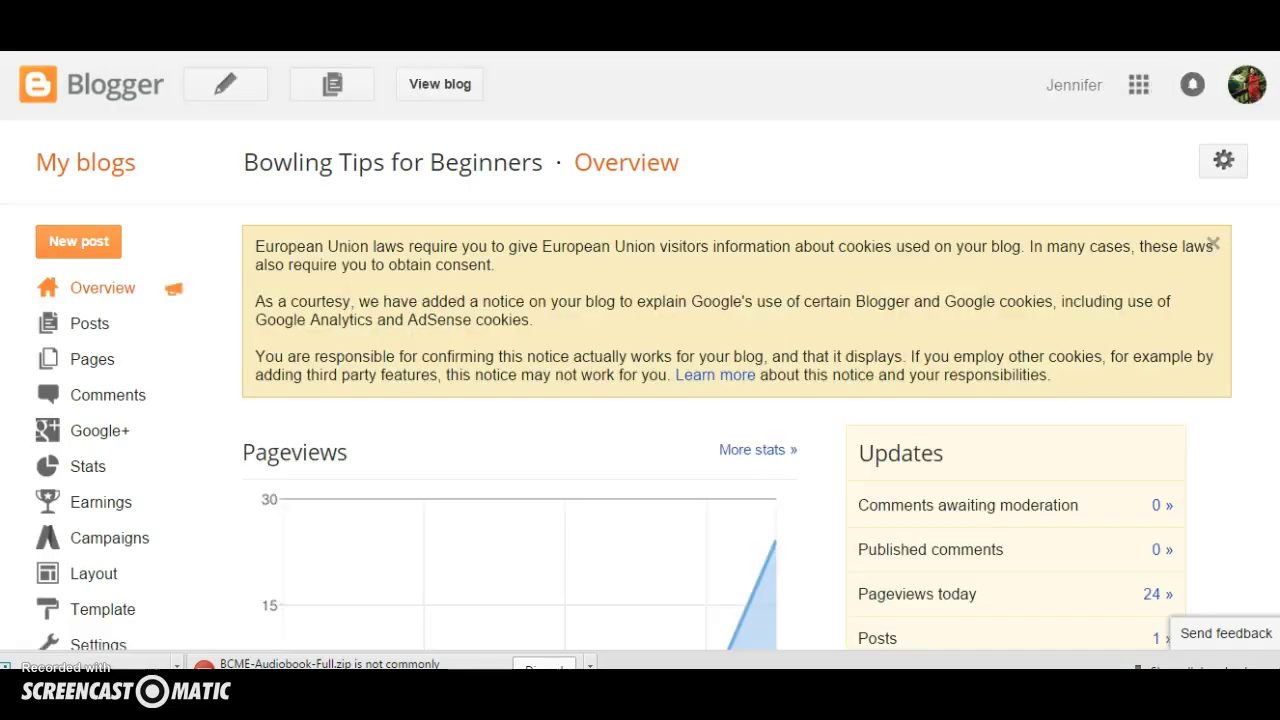
pyautogui.scroll(-3, 633, 428)
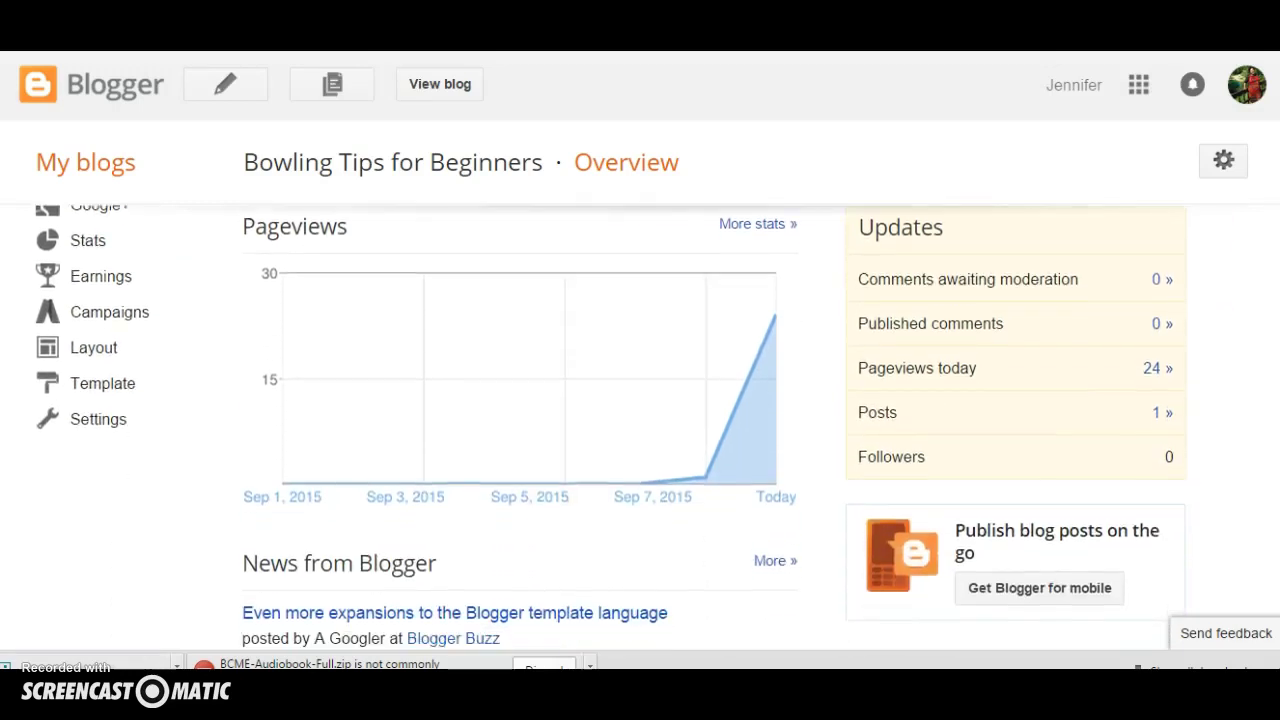
pyautogui.scroll(-3, 633, 428)
pyautogui.scroll(7, 633, 428)
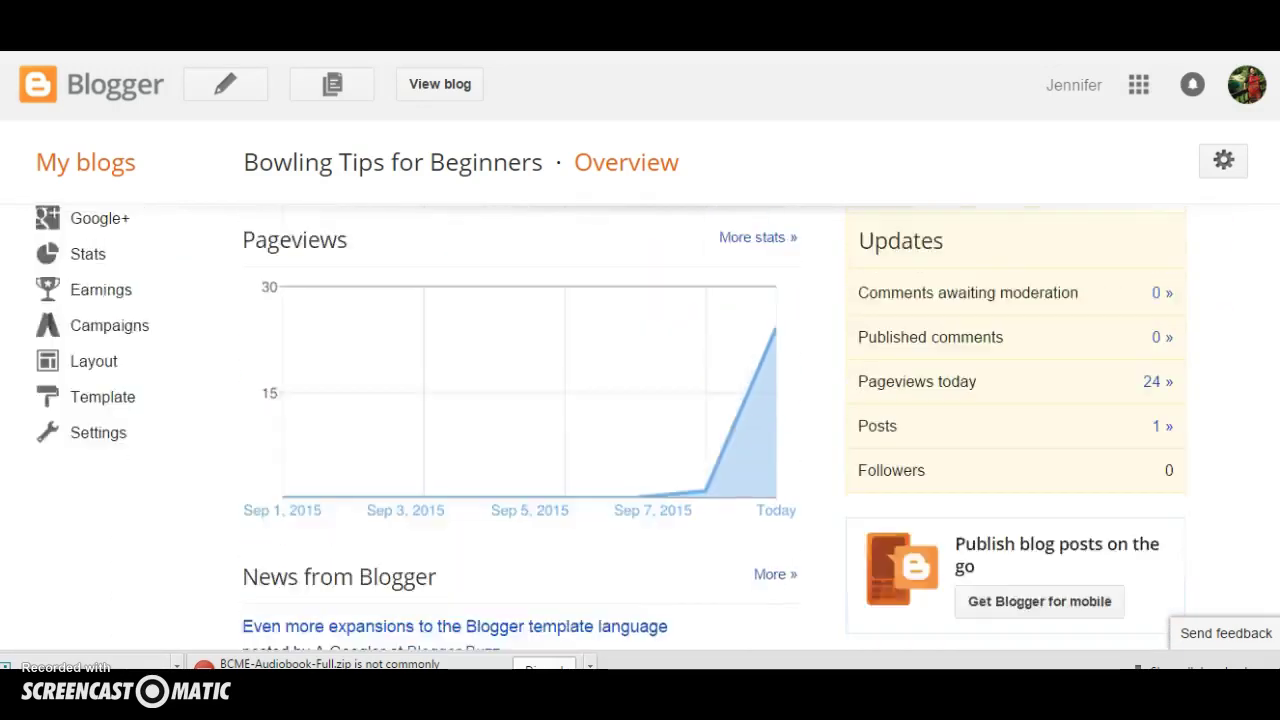
pyautogui.scroll(-1, 633, 428)
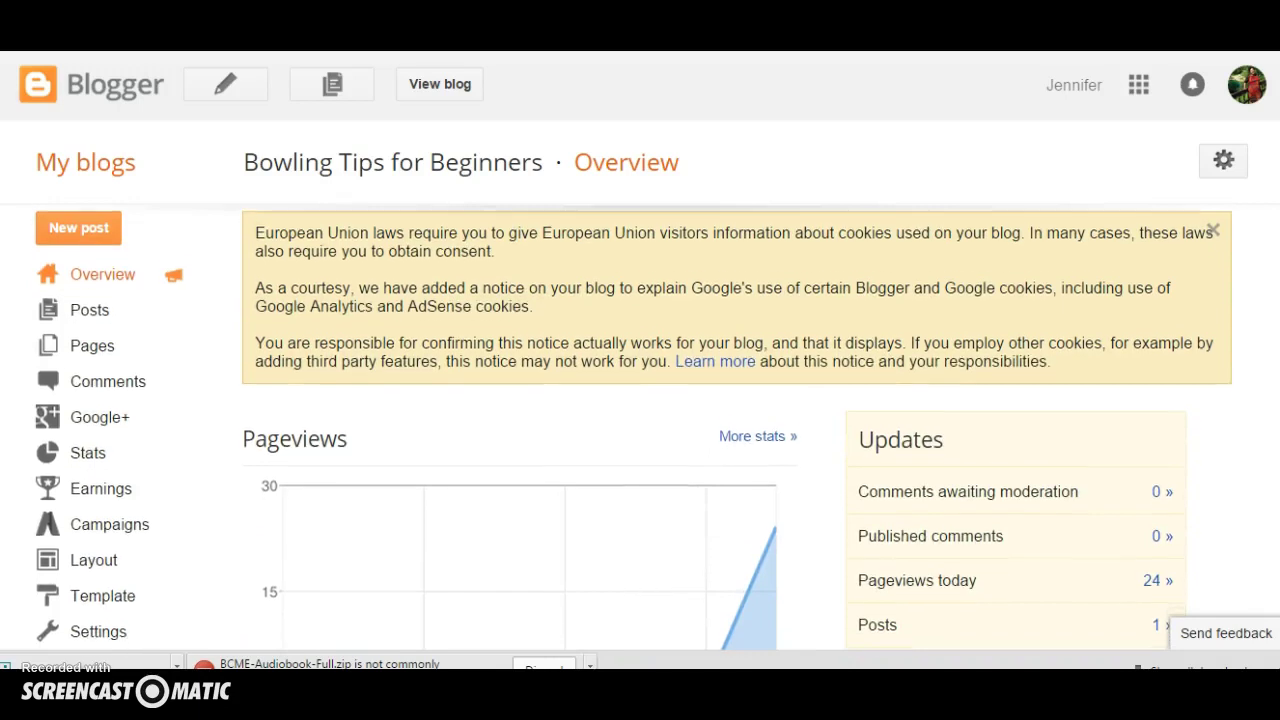
pyautogui.press('super+c')
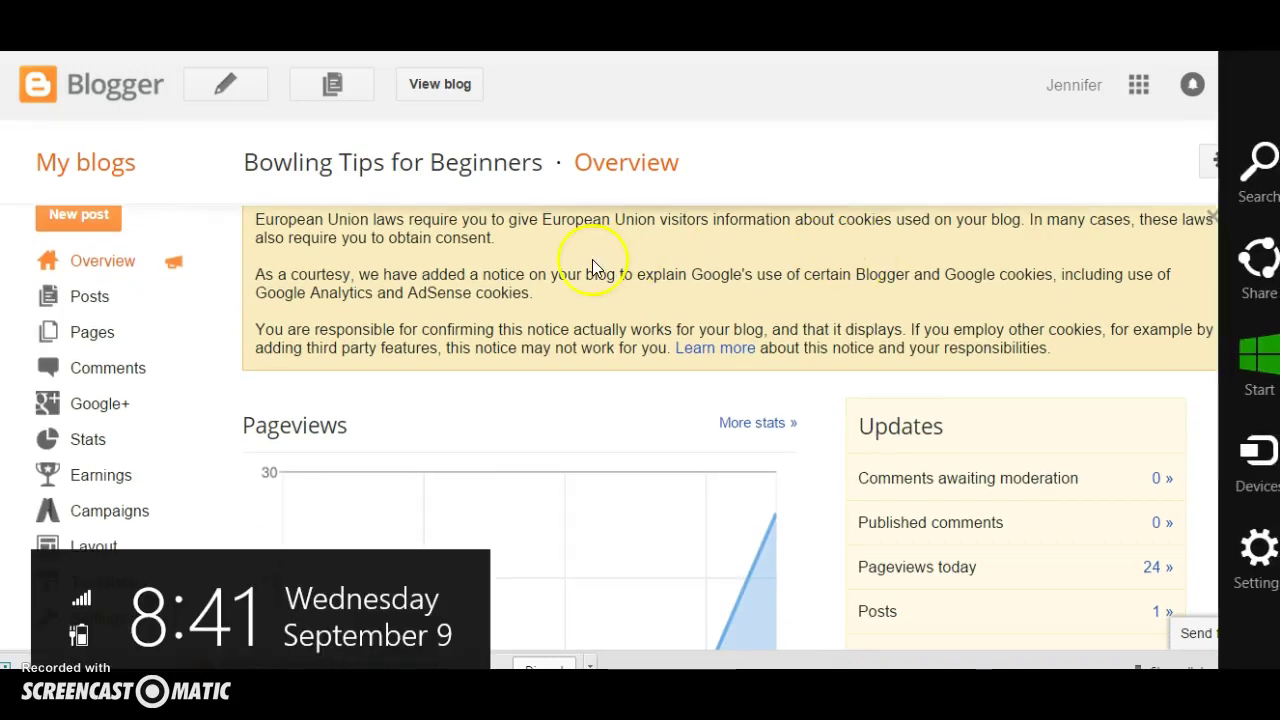
pyautogui.click(808, 186)
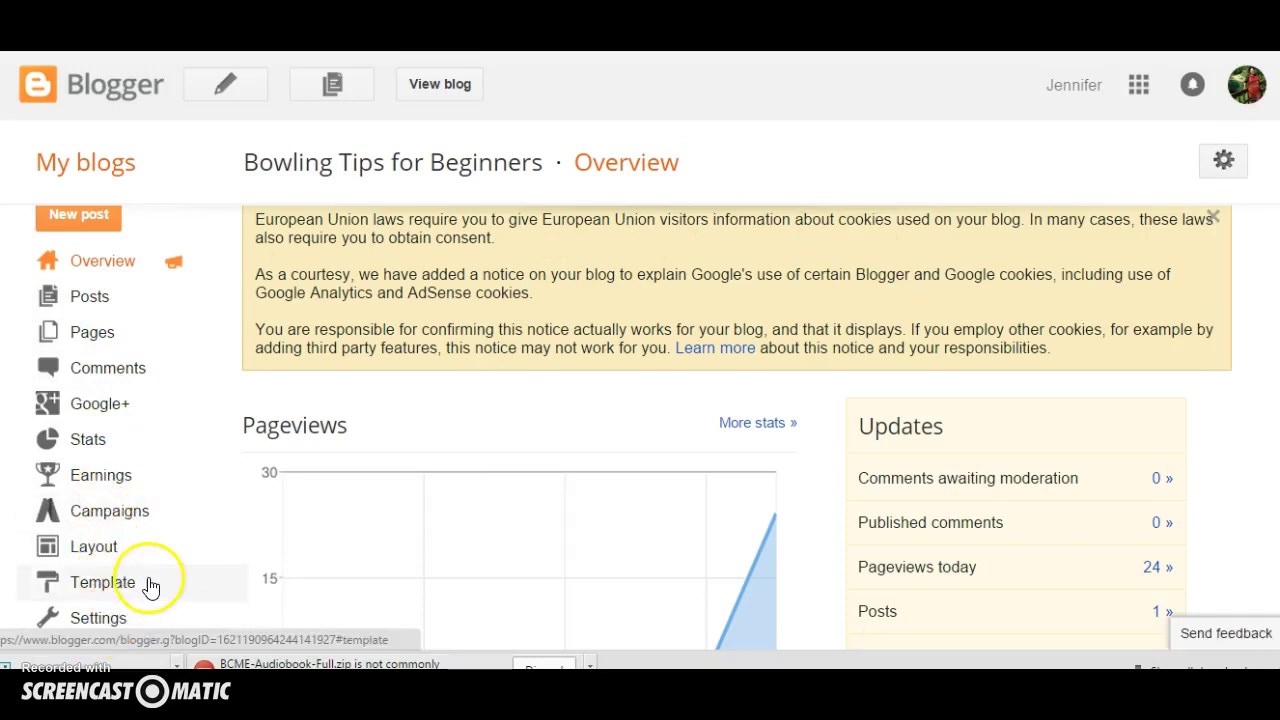
# Open the post "Why is Bowling a Fun Sport" in the editor from the blog's list of posts
pyautogui.click(79, 300)
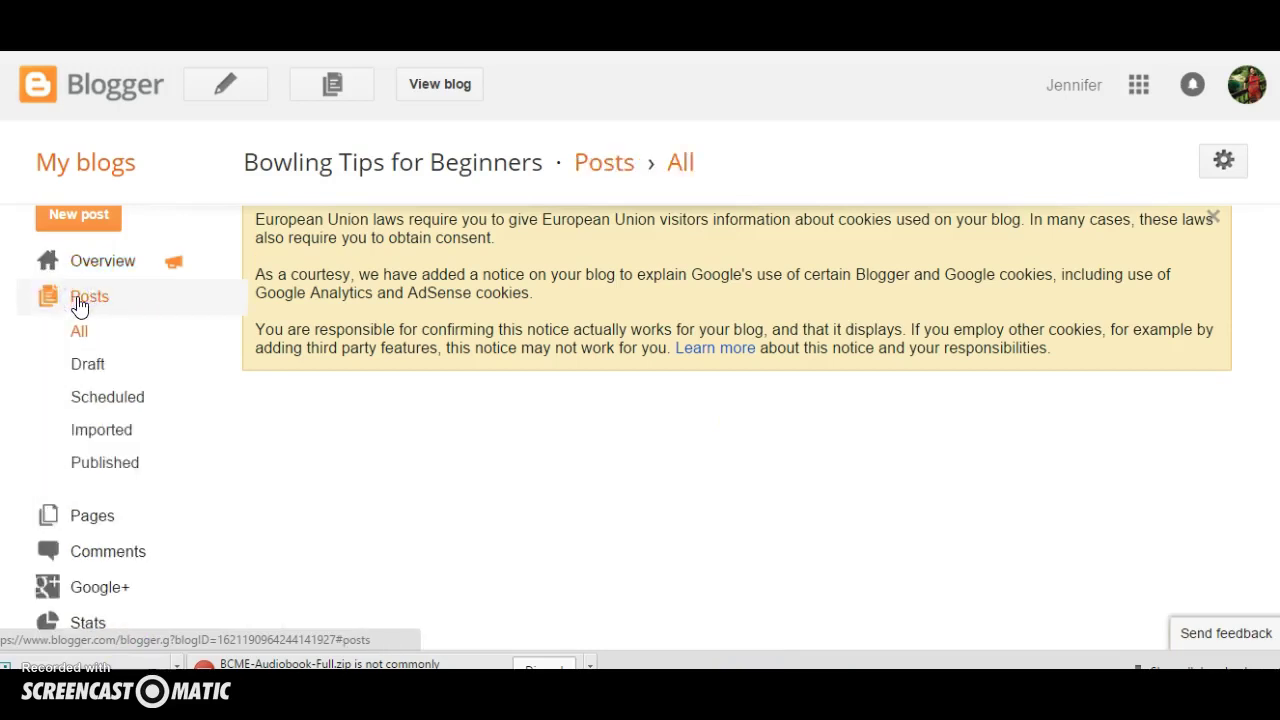
pyautogui.click(101, 376)
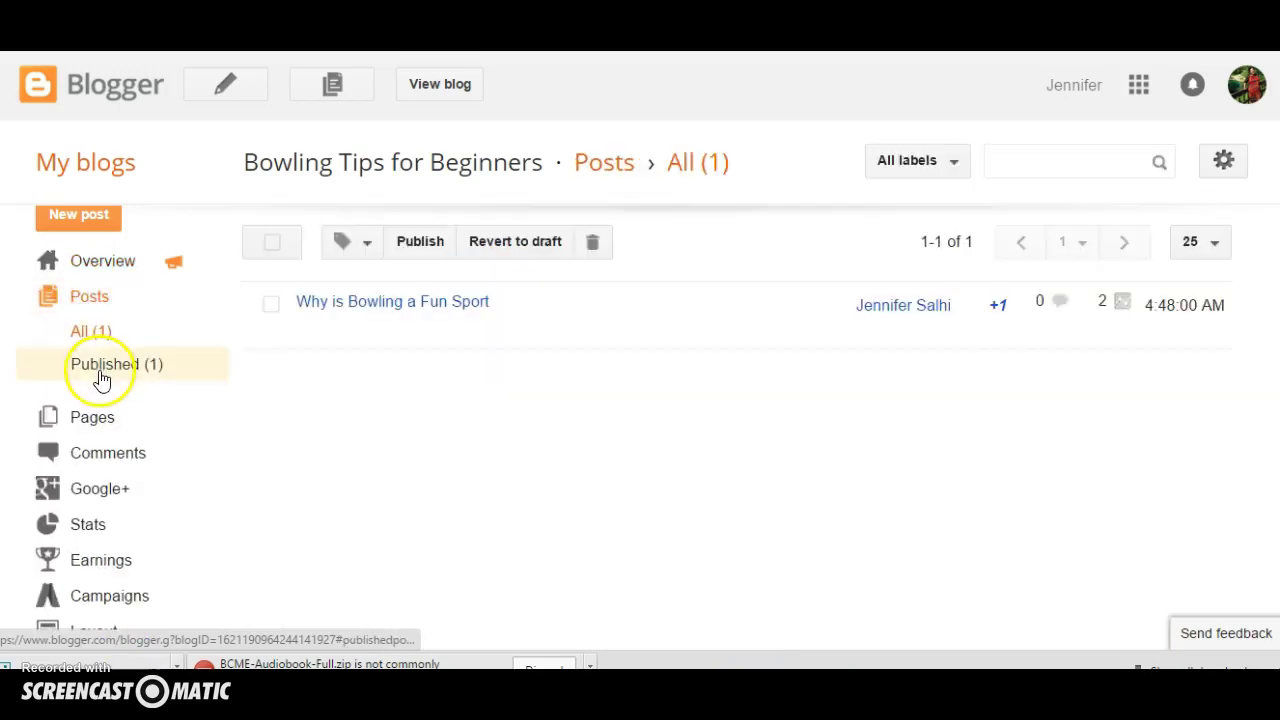
pyautogui.click(410, 305)
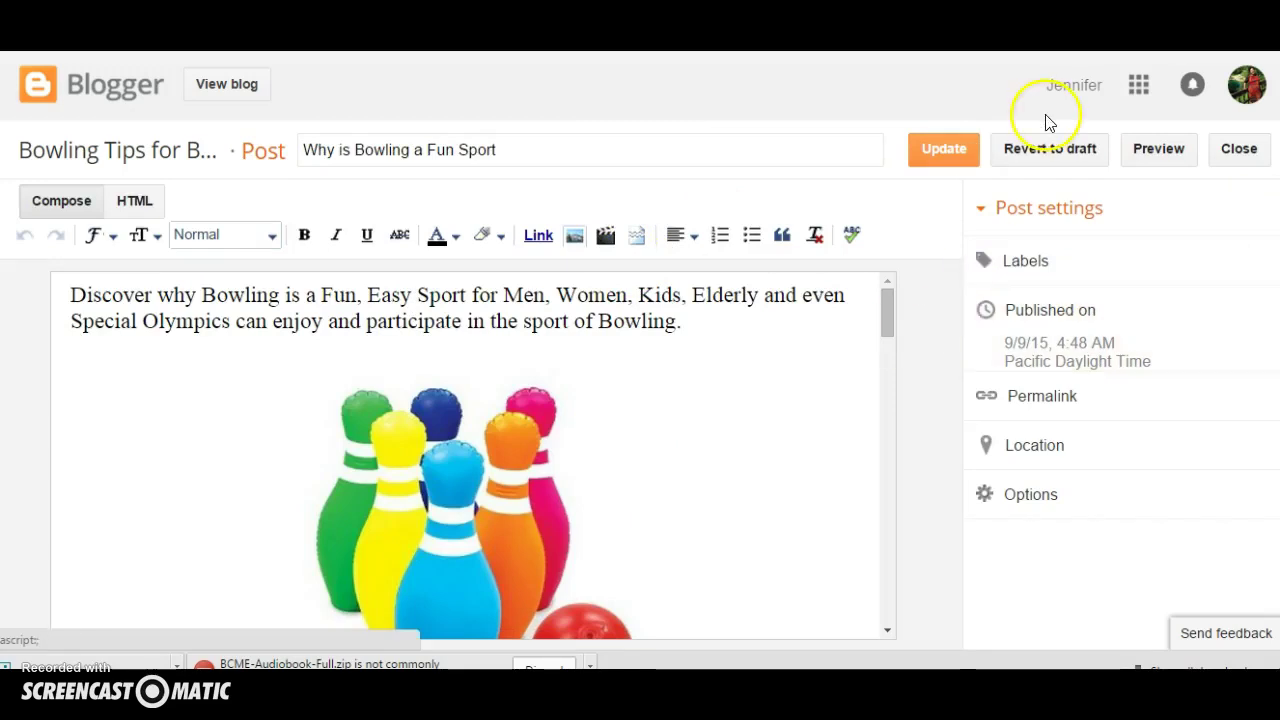
# View the live blog and skim the published page from its header to the footer image and back
pyautogui.click(244, 96)
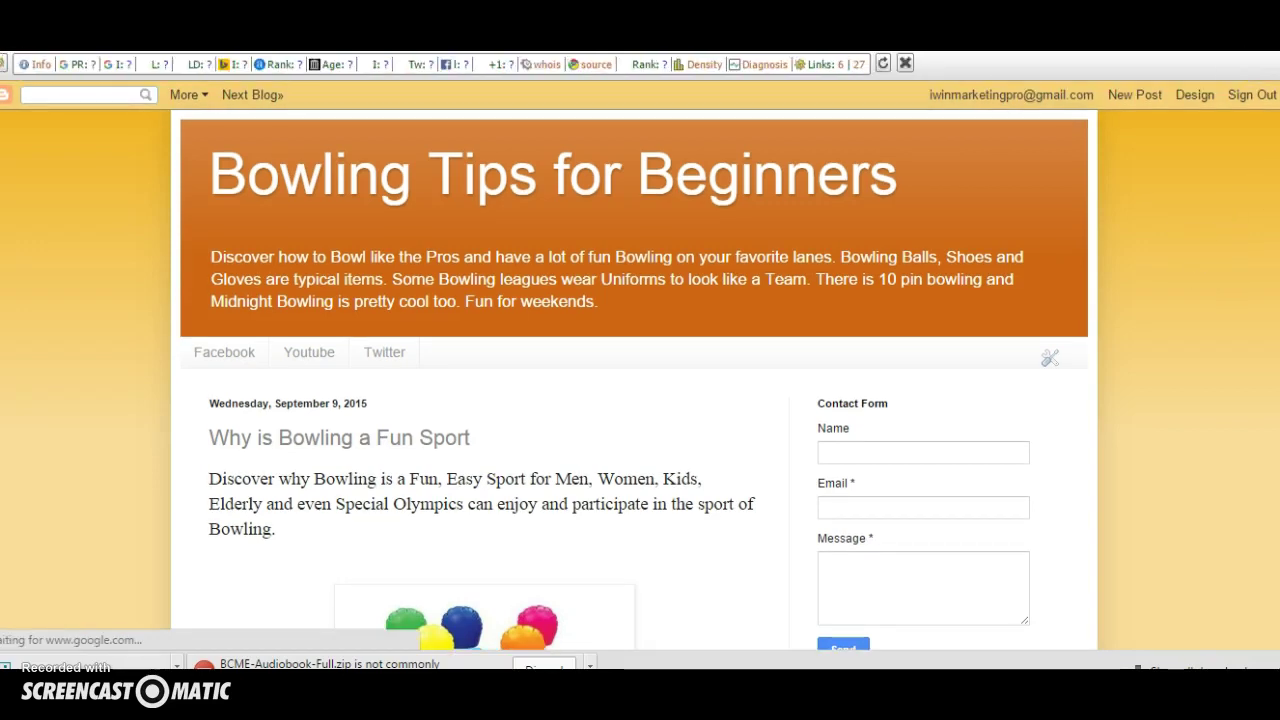
pyautogui.scroll(-2, 640, 350)
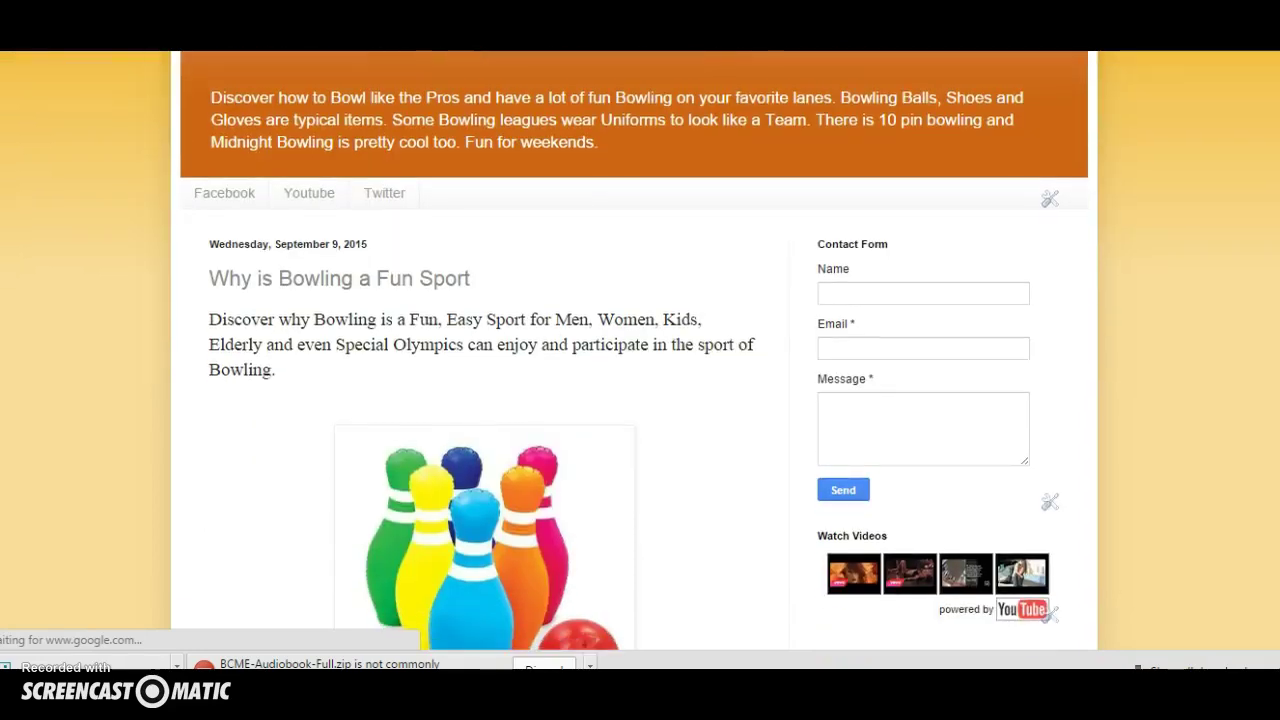
pyautogui.scroll(-10, 640, 360)
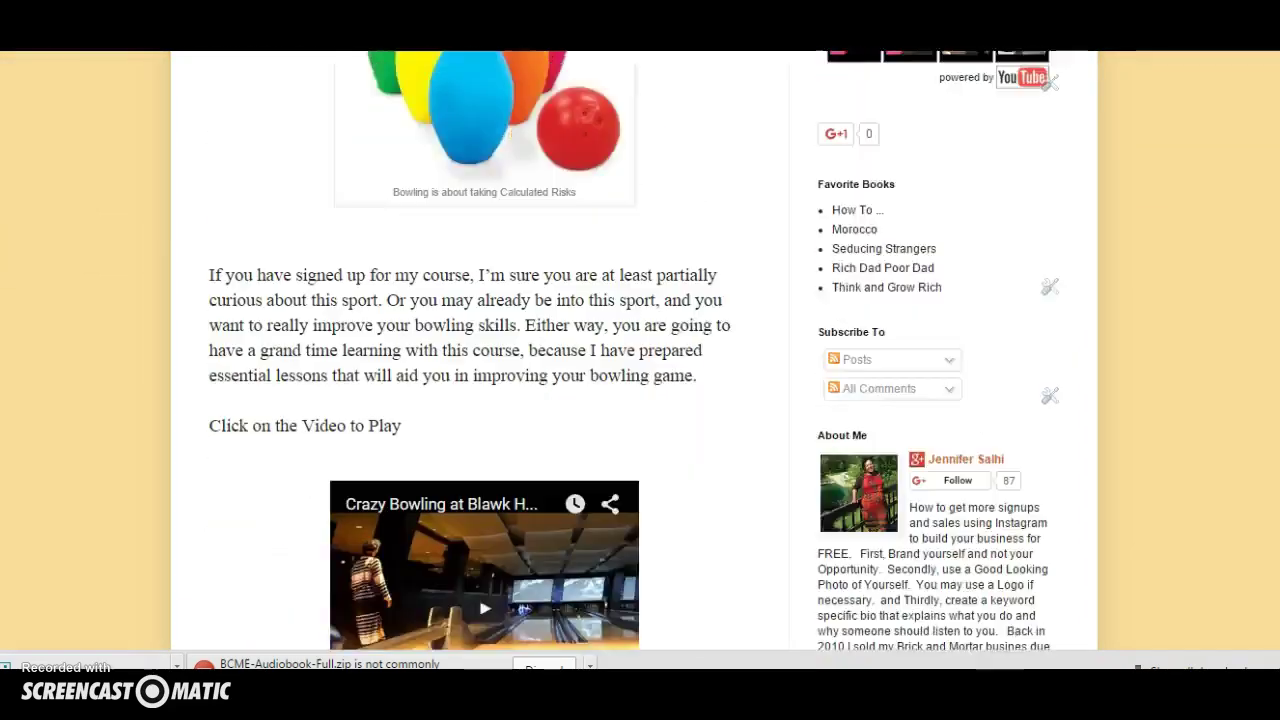
pyautogui.scroll(-9, 640, 350)
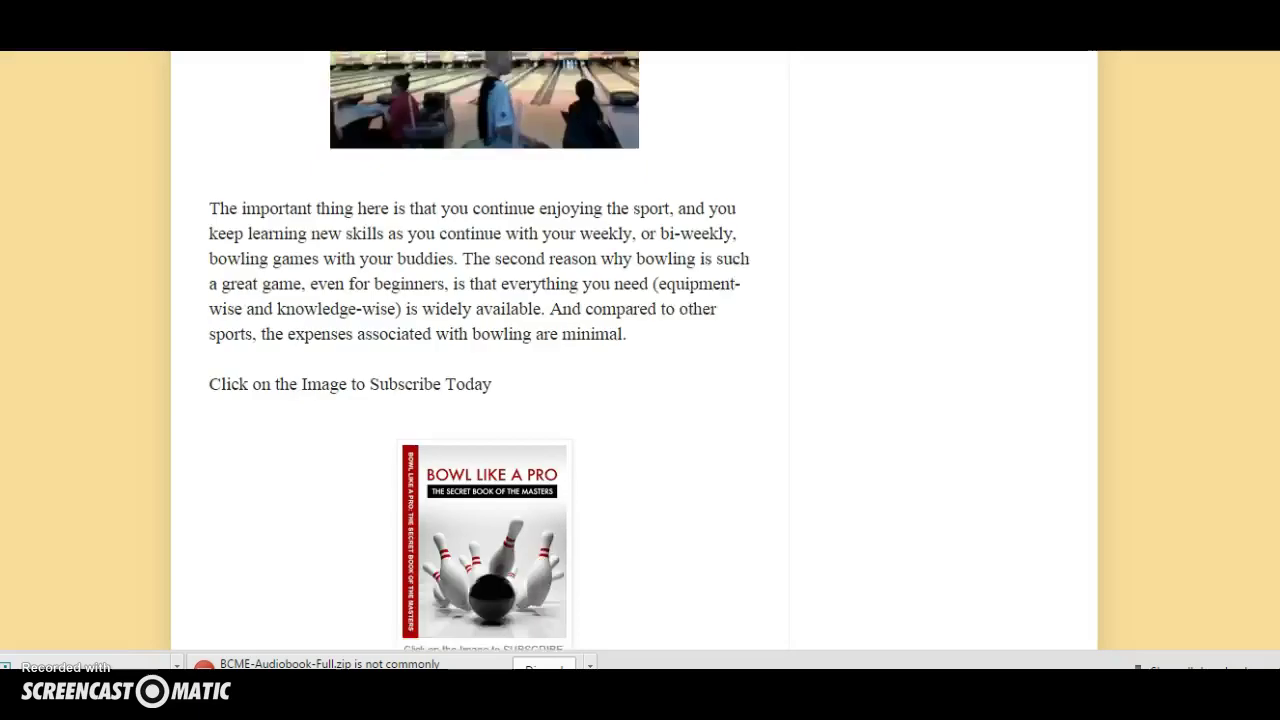
pyautogui.scroll(-4, 640, 350)
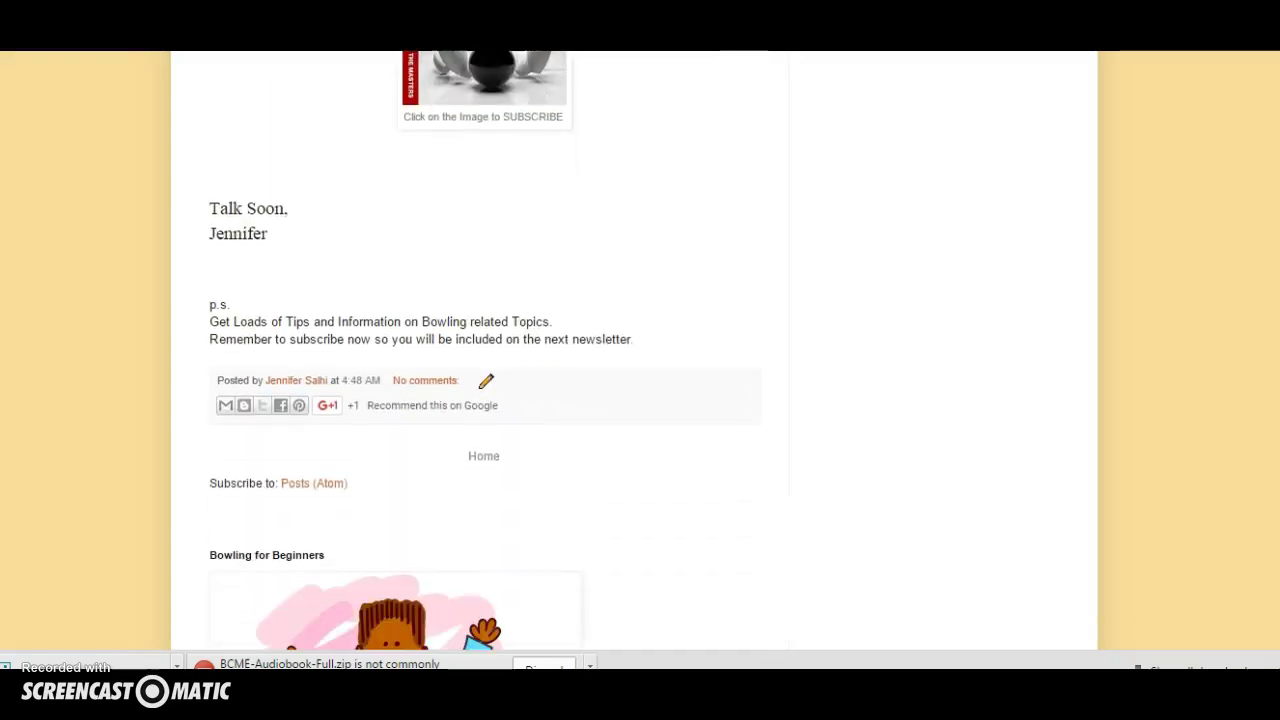
pyautogui.scroll(-2, 640, 350)
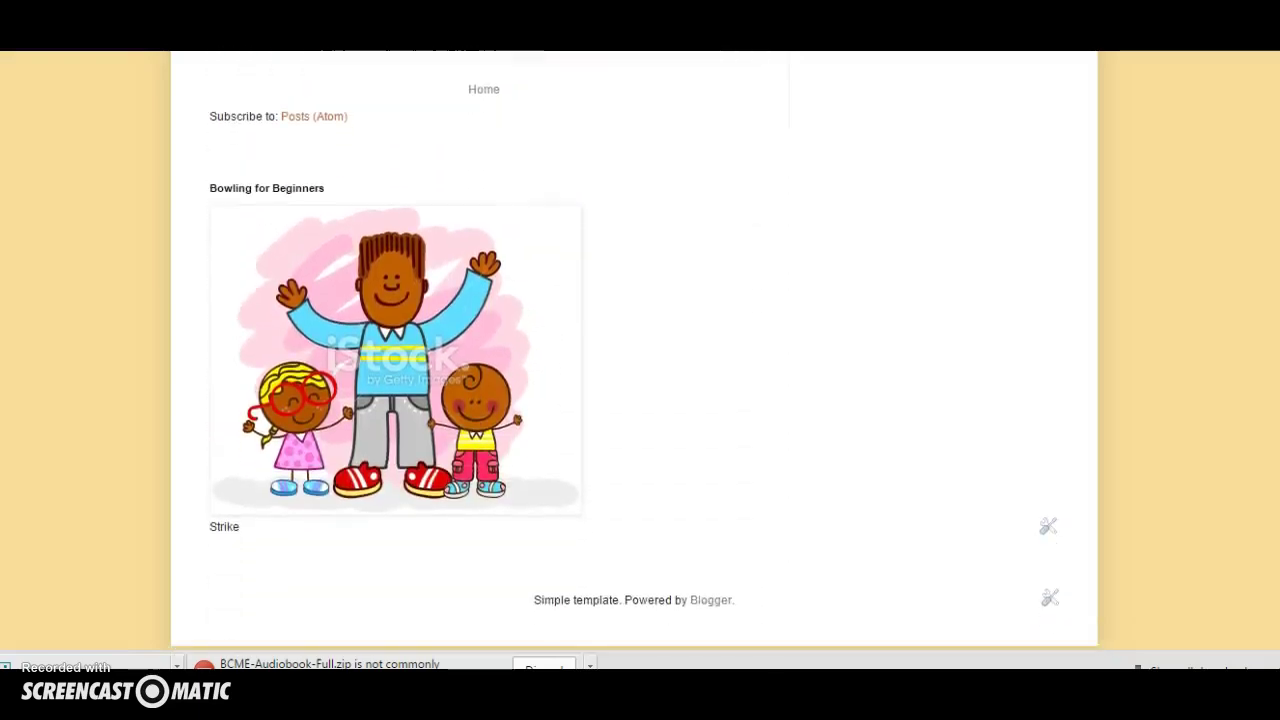
pyautogui.scroll(13, 640, 350)
pyautogui.scroll(10, 640, 350)
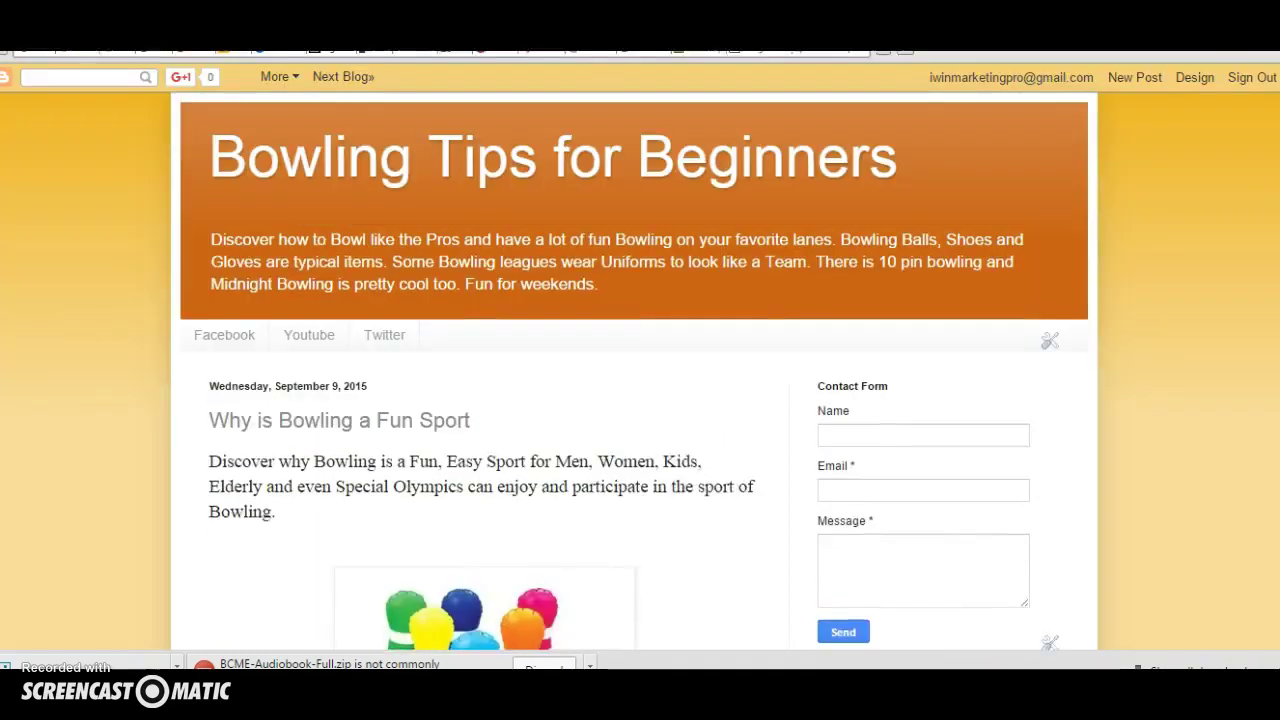
# Examine the blog's contact form, sidebar gadgets and embedded videos down to the Bowl Like a Pro subscription image
pyautogui.scroll(-1, 640, 360)
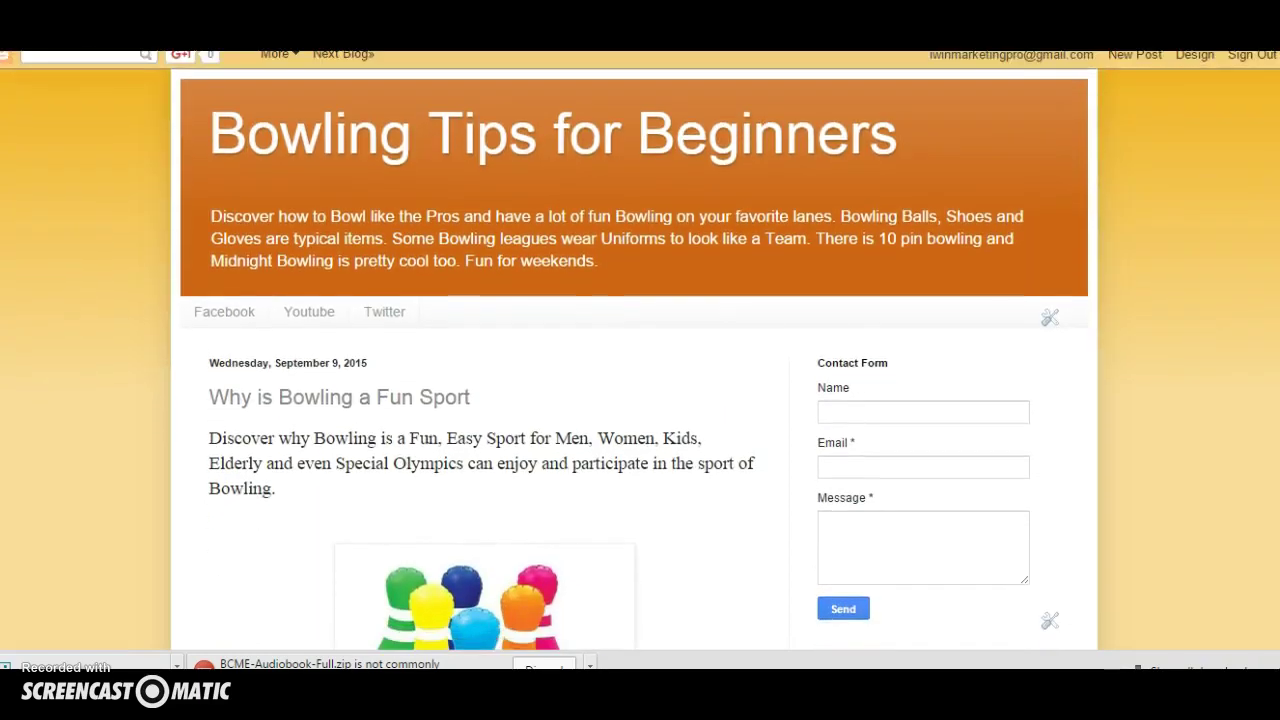
pyautogui.scroll(-1, 640, 350)
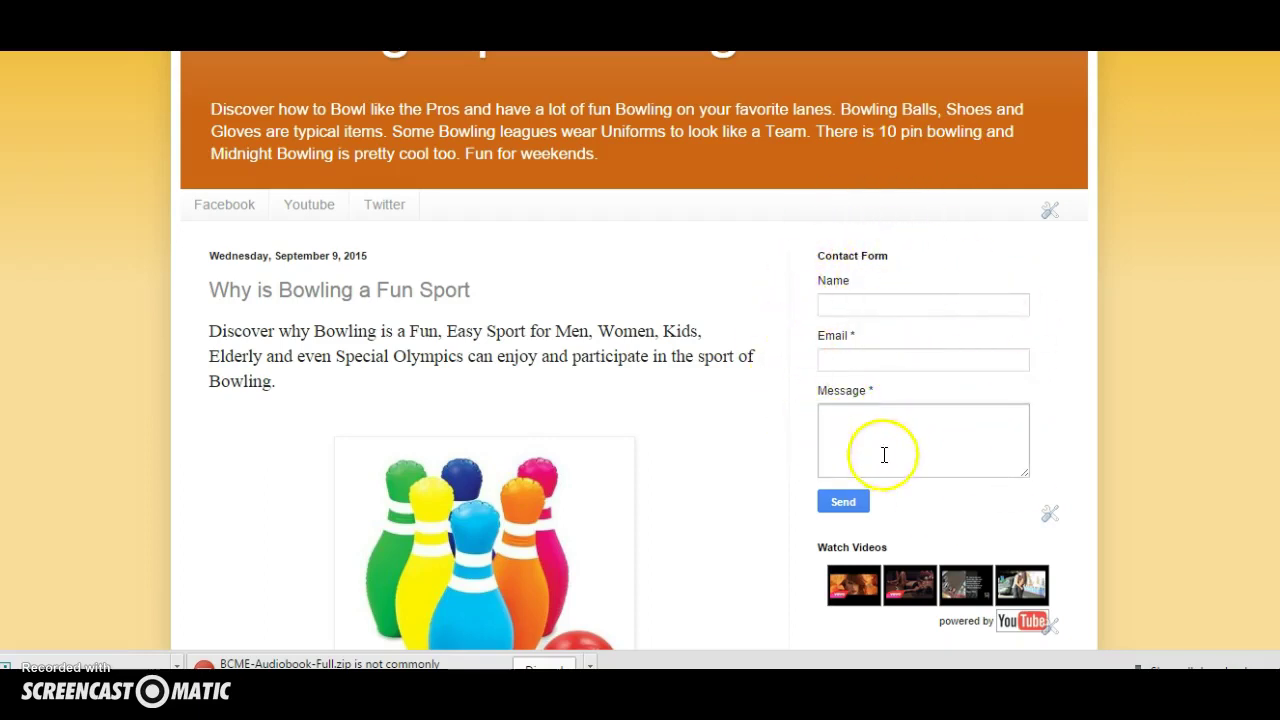
pyautogui.click(834, 455)
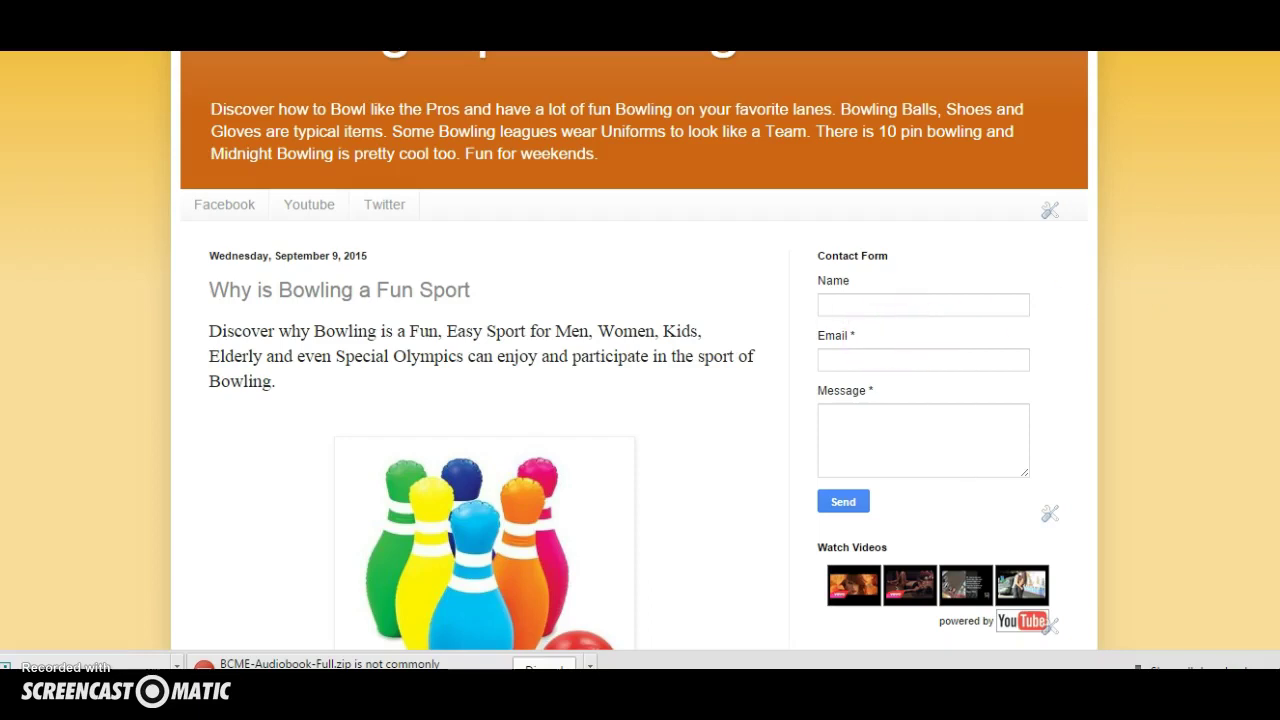
pyautogui.scroll(-4, 977, 224)
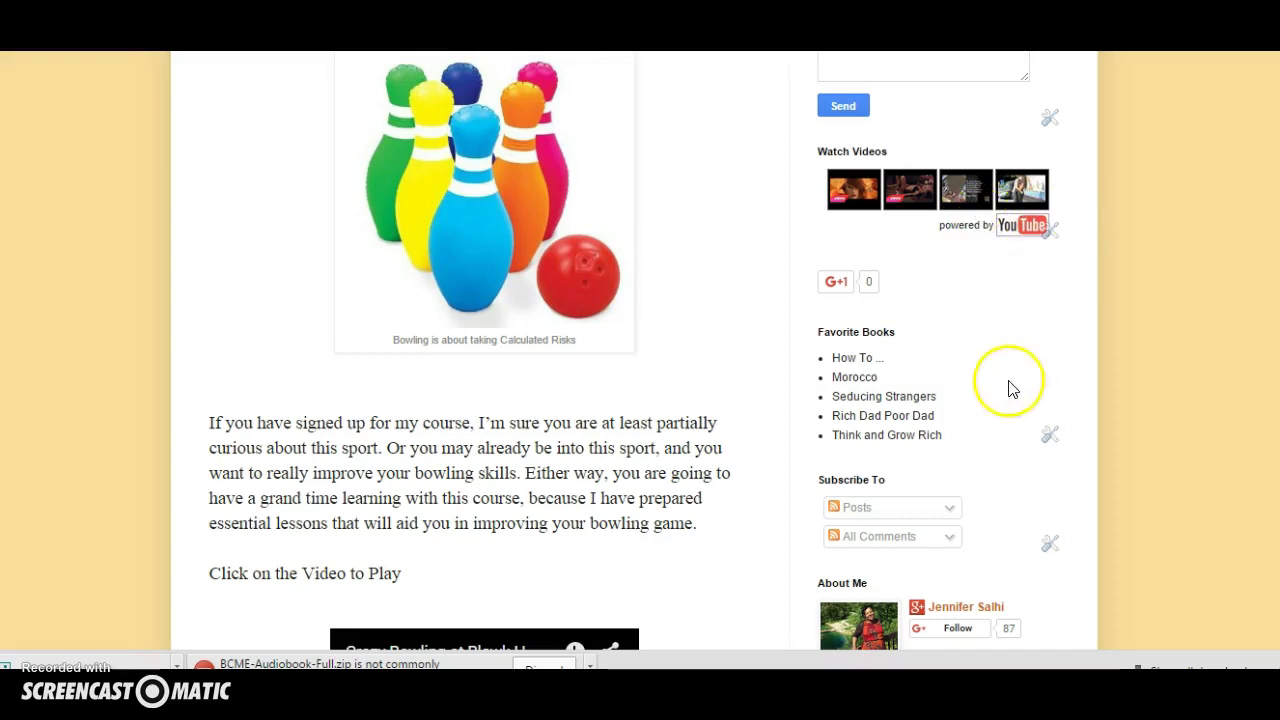
pyautogui.scroll(-4, 880, 190)
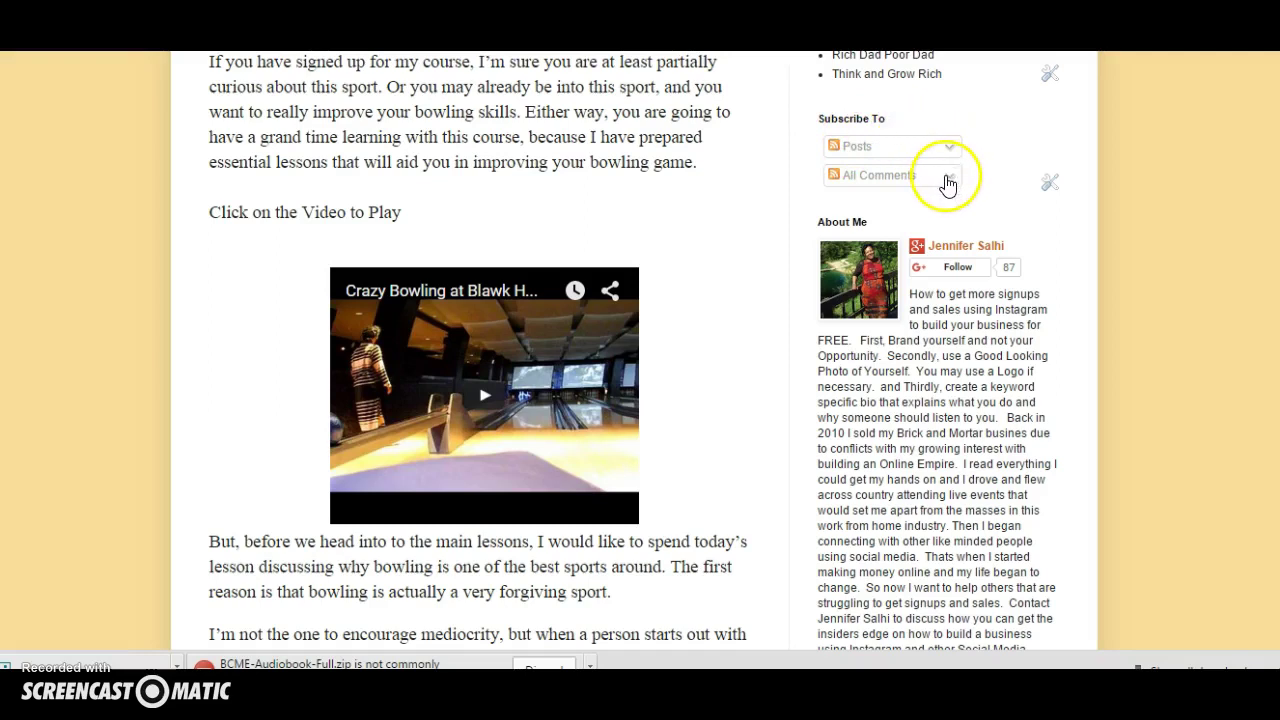
pyautogui.scroll(-10, 634, 350)
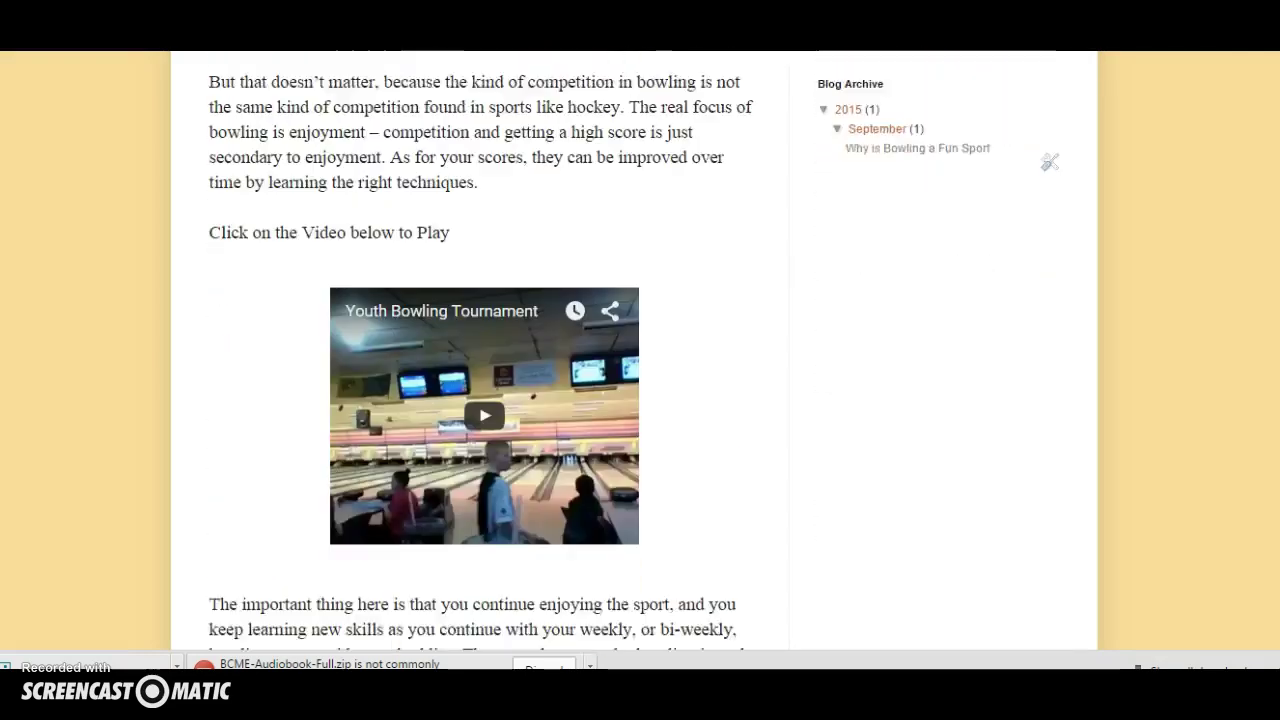
pyautogui.scroll(-2, 480, 350)
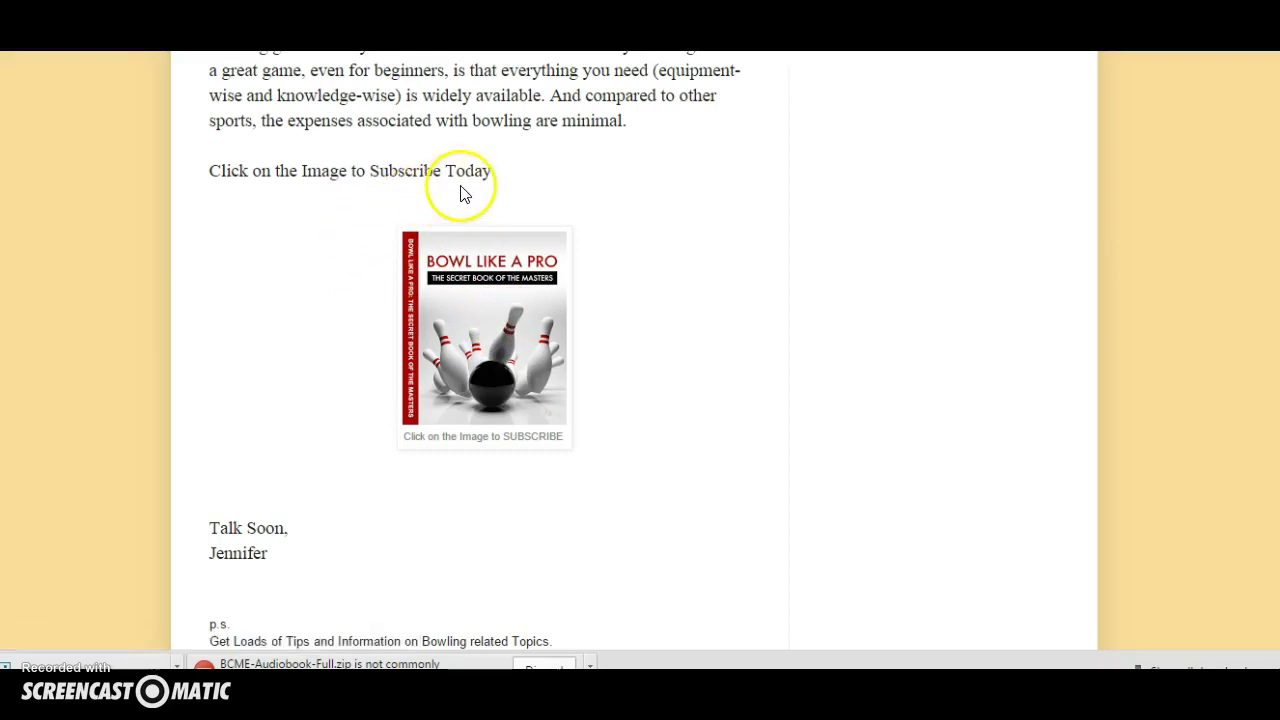
# Open the opt-in page linked from the Bowl Like a Pro image and submit its form with a test e-mail address
pyautogui.click(511, 351)
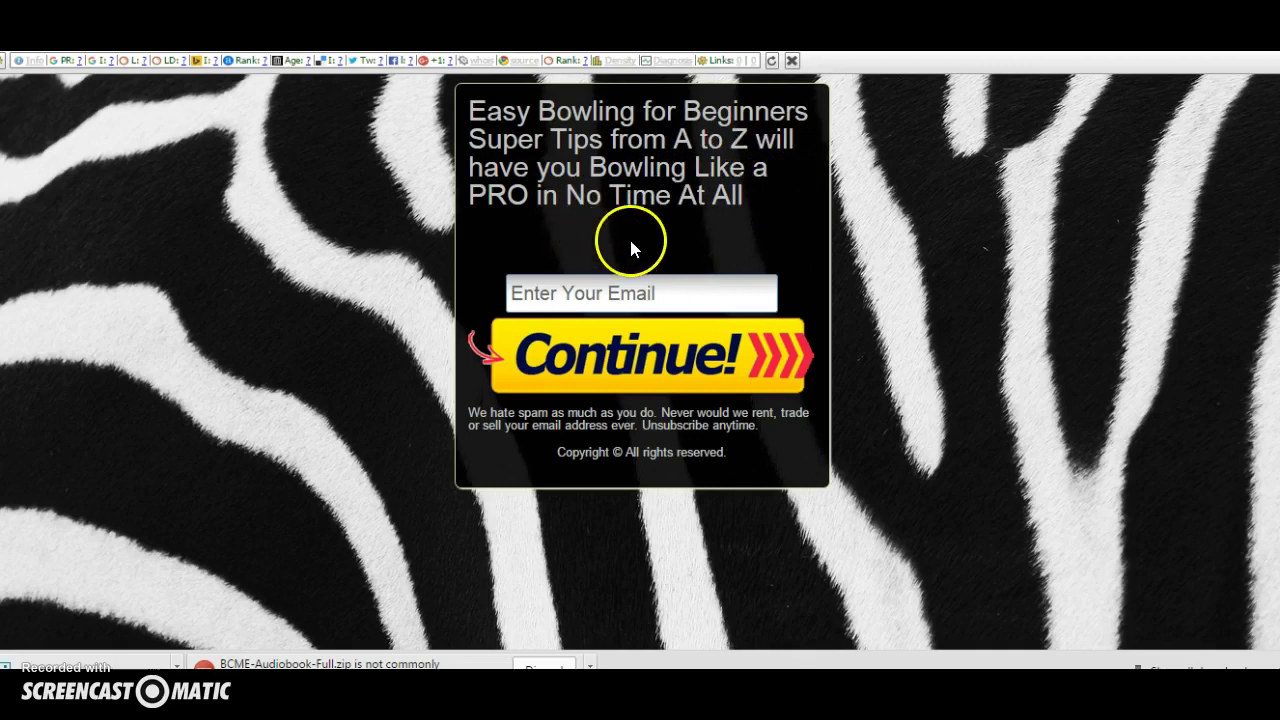
pyautogui.click(715, 299)
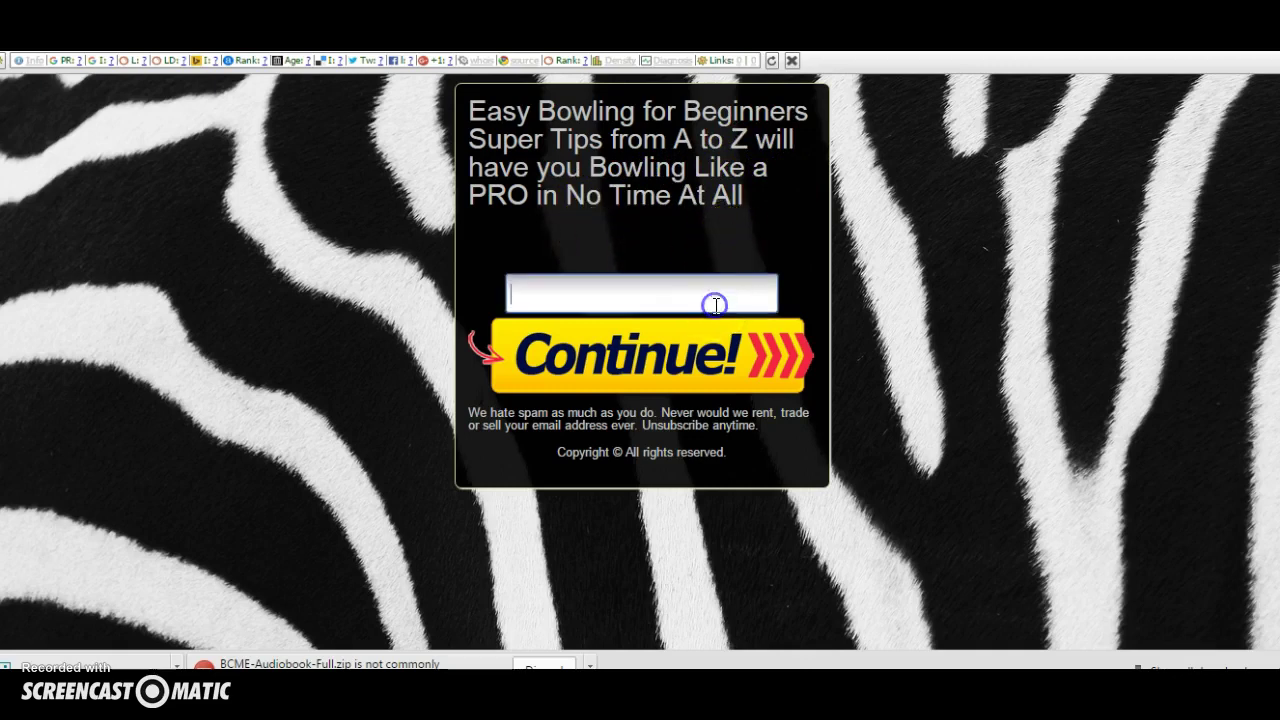
pyautogui.click(683, 289)
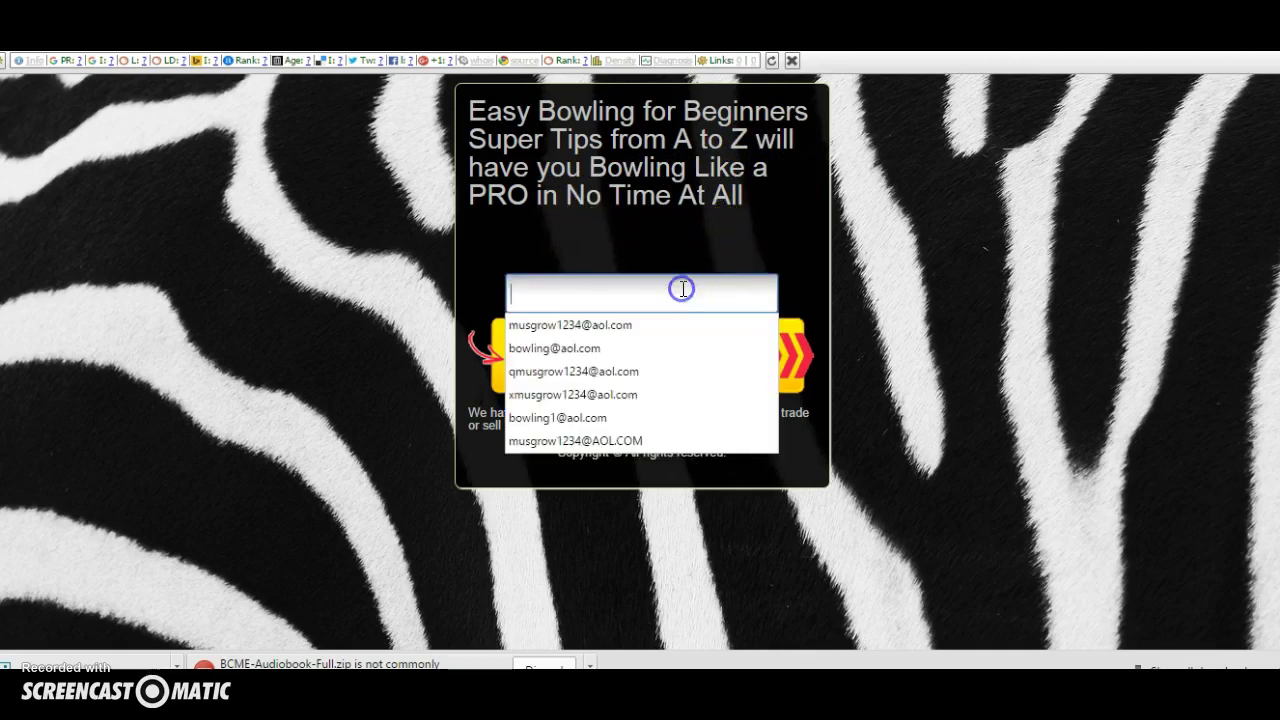
pyautogui.click(666, 348)
pyautogui.click(509, 288)
pyautogui.click(513, 293)
pyautogui.write('1bowling')
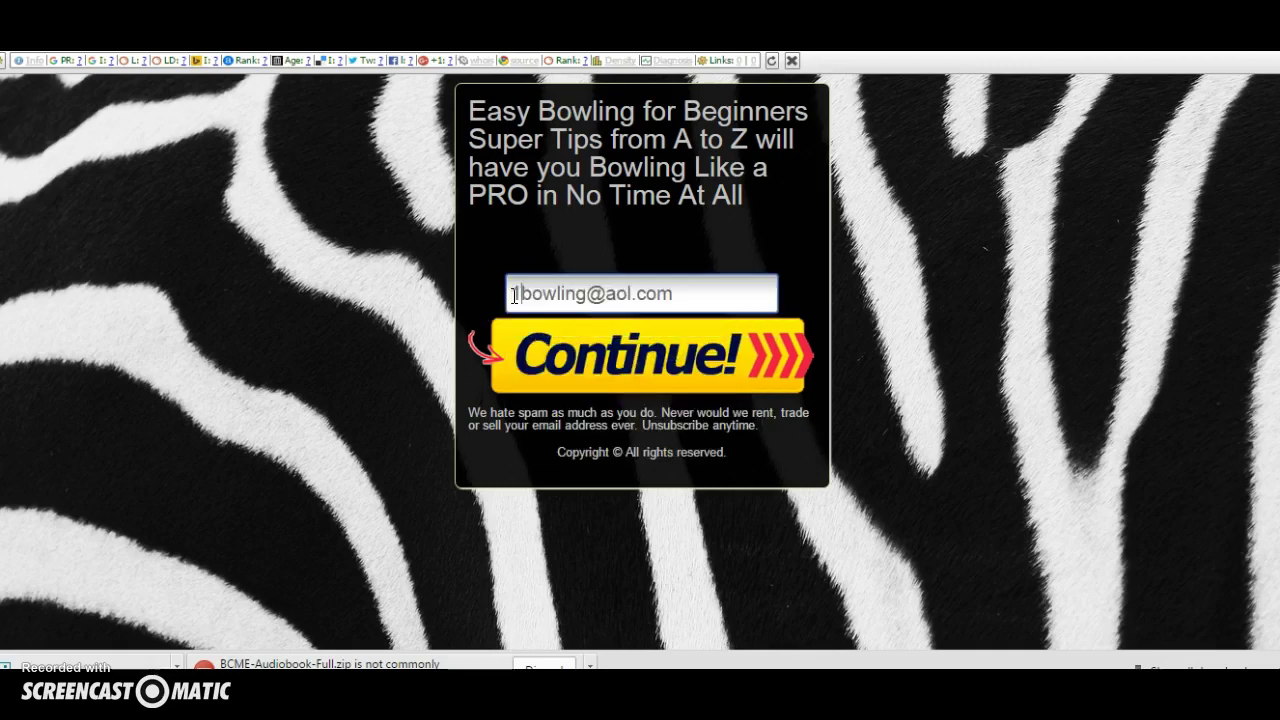
pyautogui.click(585, 362)
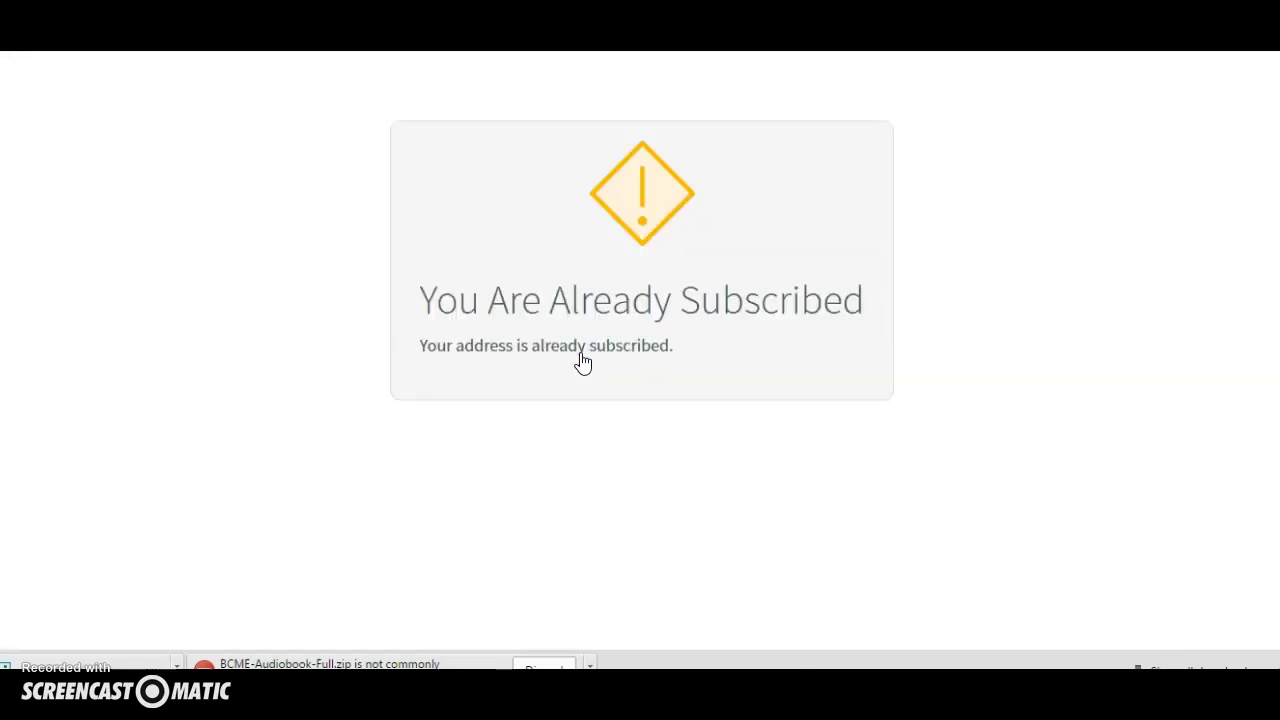
# Return to the opt-in form, remove the first three characters of the e-mail address and submit it again
pyautogui.click(517, 298)
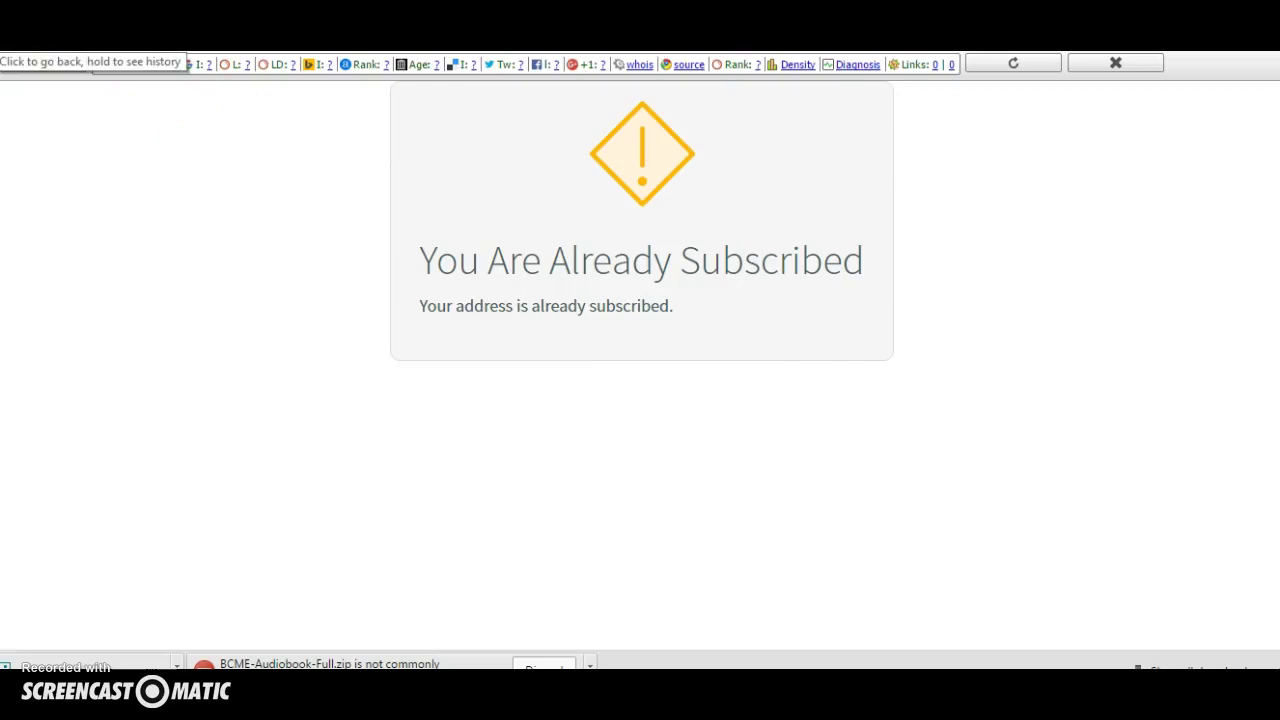
pyautogui.click(18, 38)
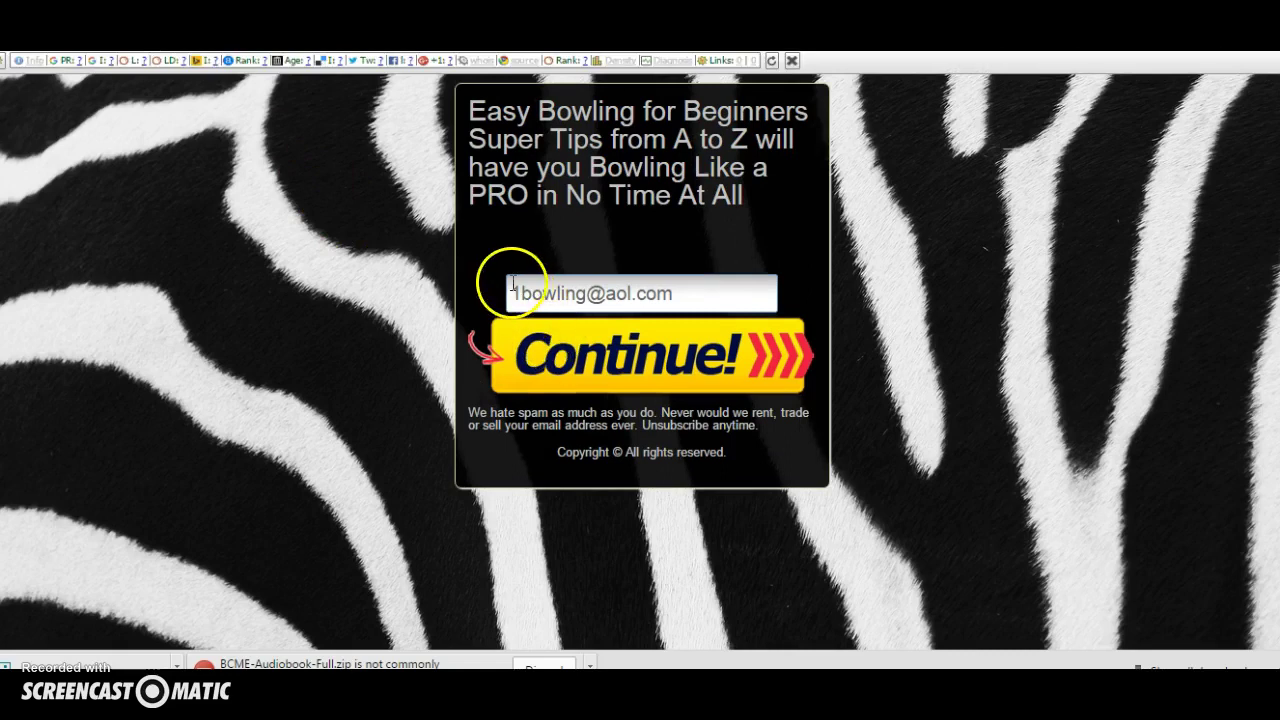
pyautogui.click(543, 300)
pyautogui.press('BackSpace')
pyautogui.press('BackSpace')
pyautogui.press('BackSpace')
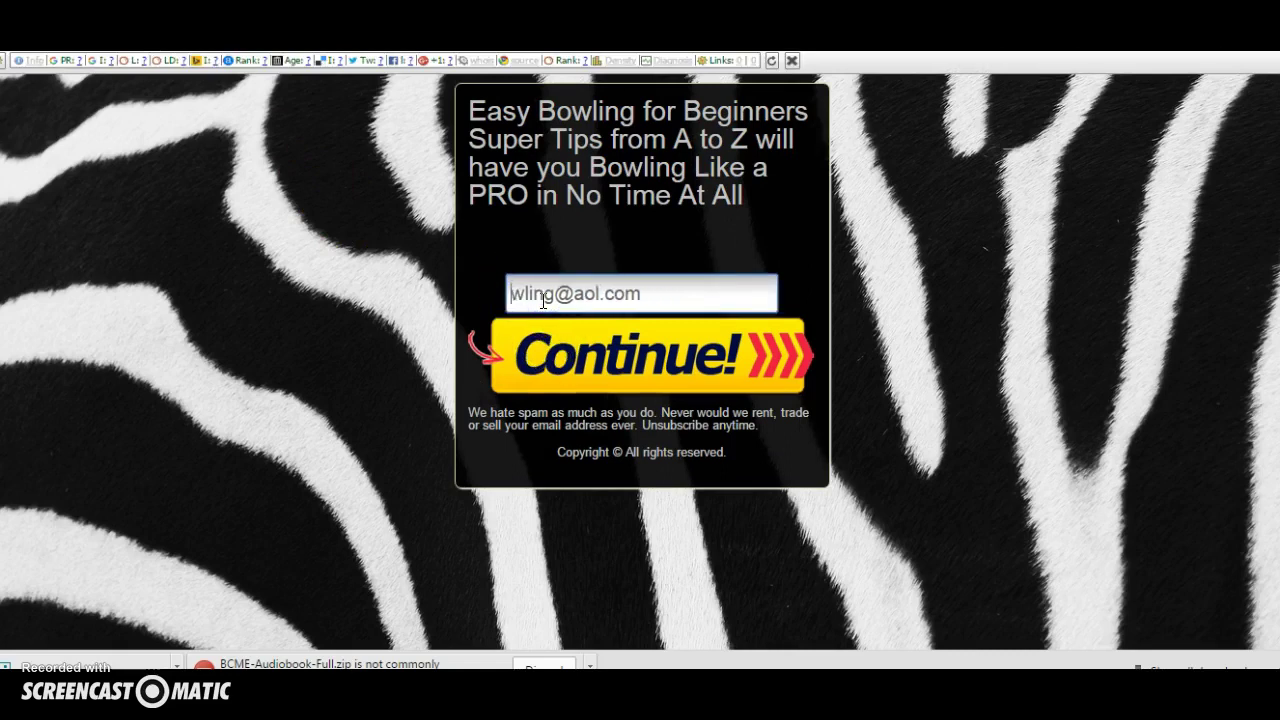
pyautogui.click(579, 363)
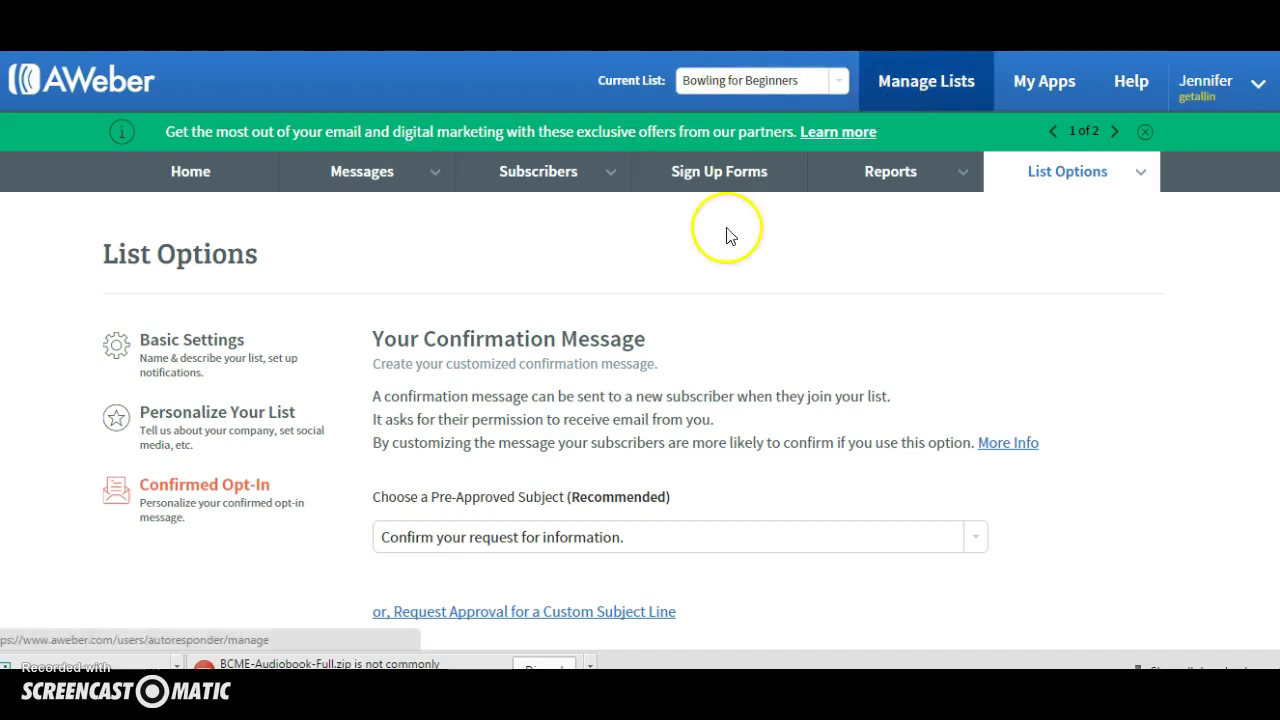
# Open the subscriber management page for the Bowling for Beginners list and review the subscribers' e-mail entries and statuses
pyautogui.moveTo(263, 177)
pyautogui.moveTo(537, 186)
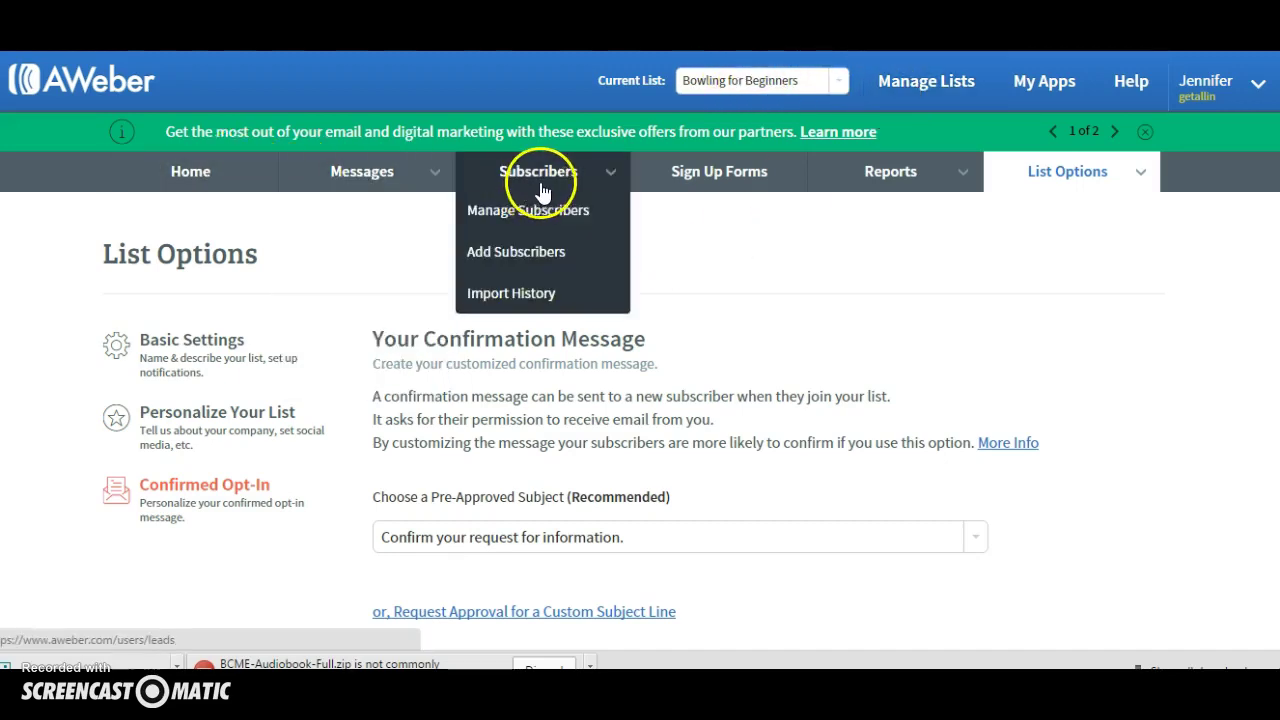
pyautogui.click(543, 220)
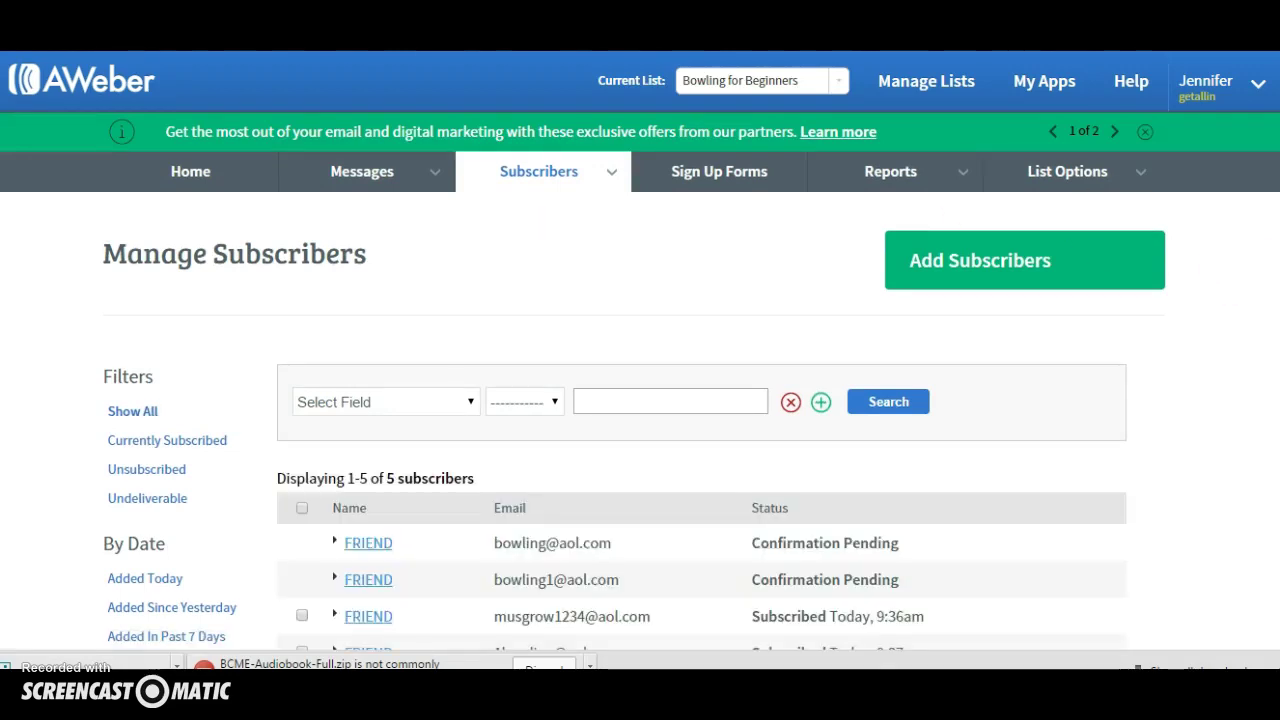
pyautogui.scroll(-2, 772, 430)
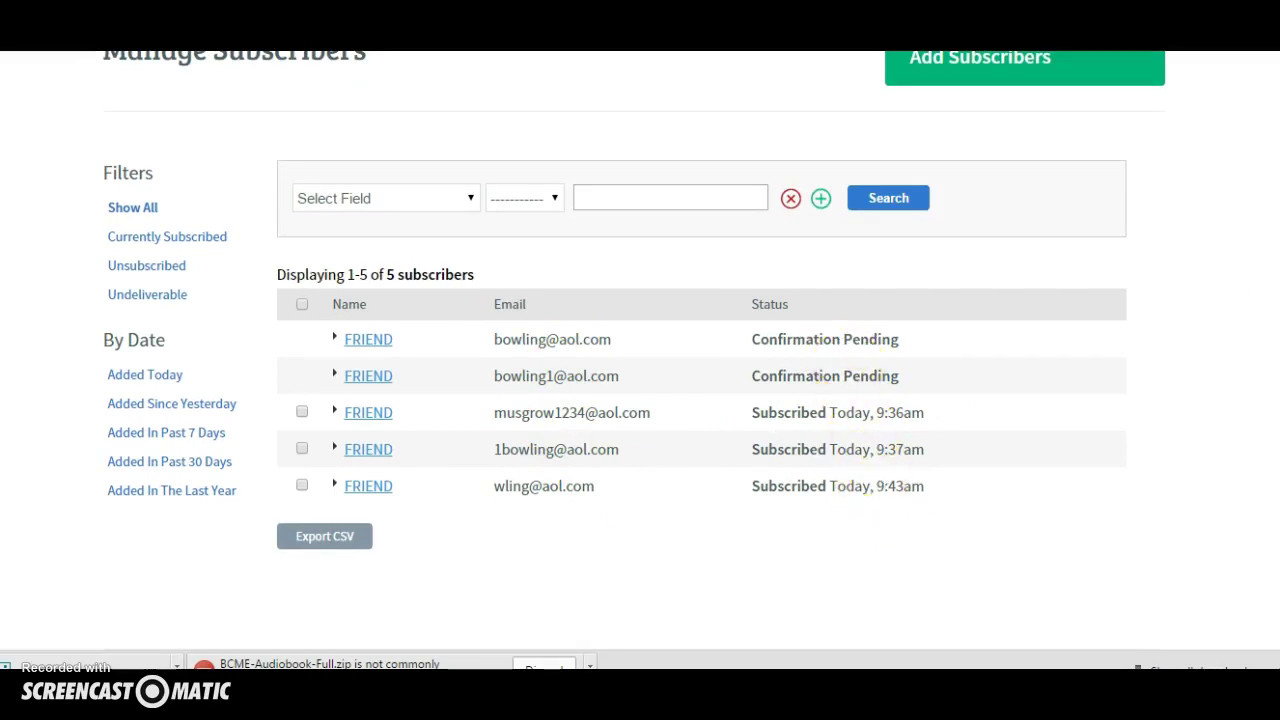
pyautogui.scroll(3, 640, 350)
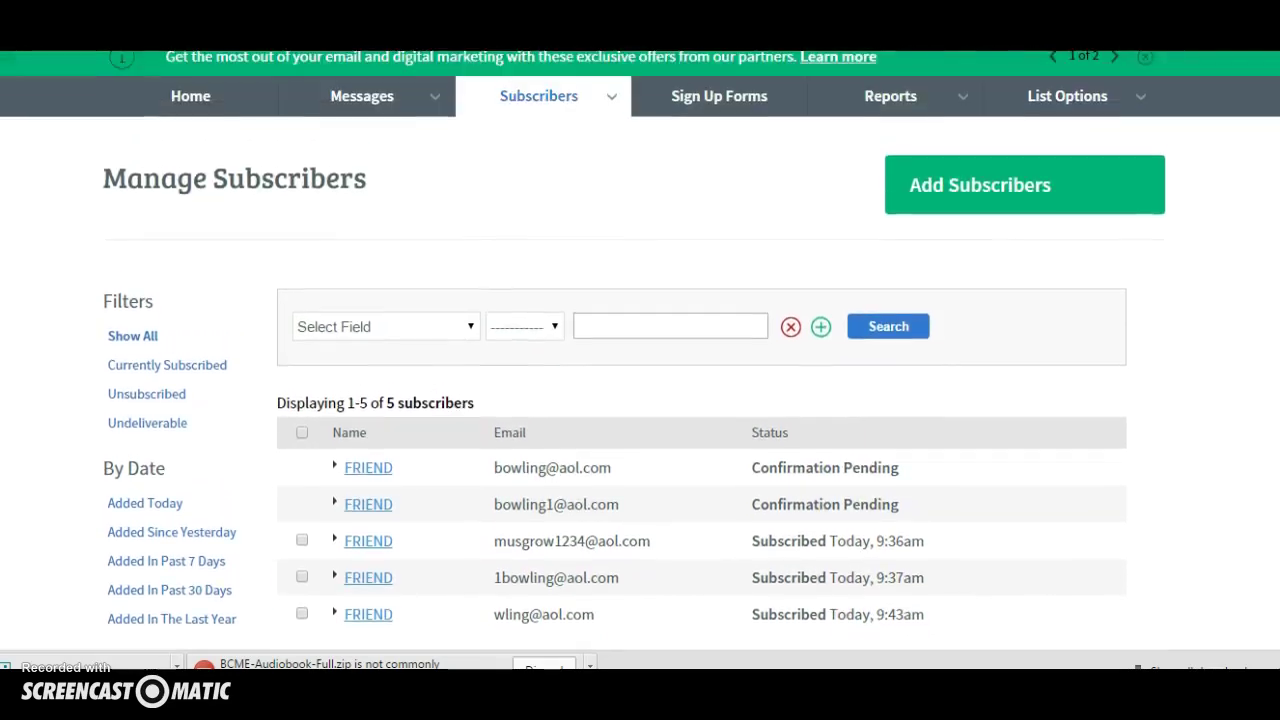
pyautogui.scroll(1, 640, 350)
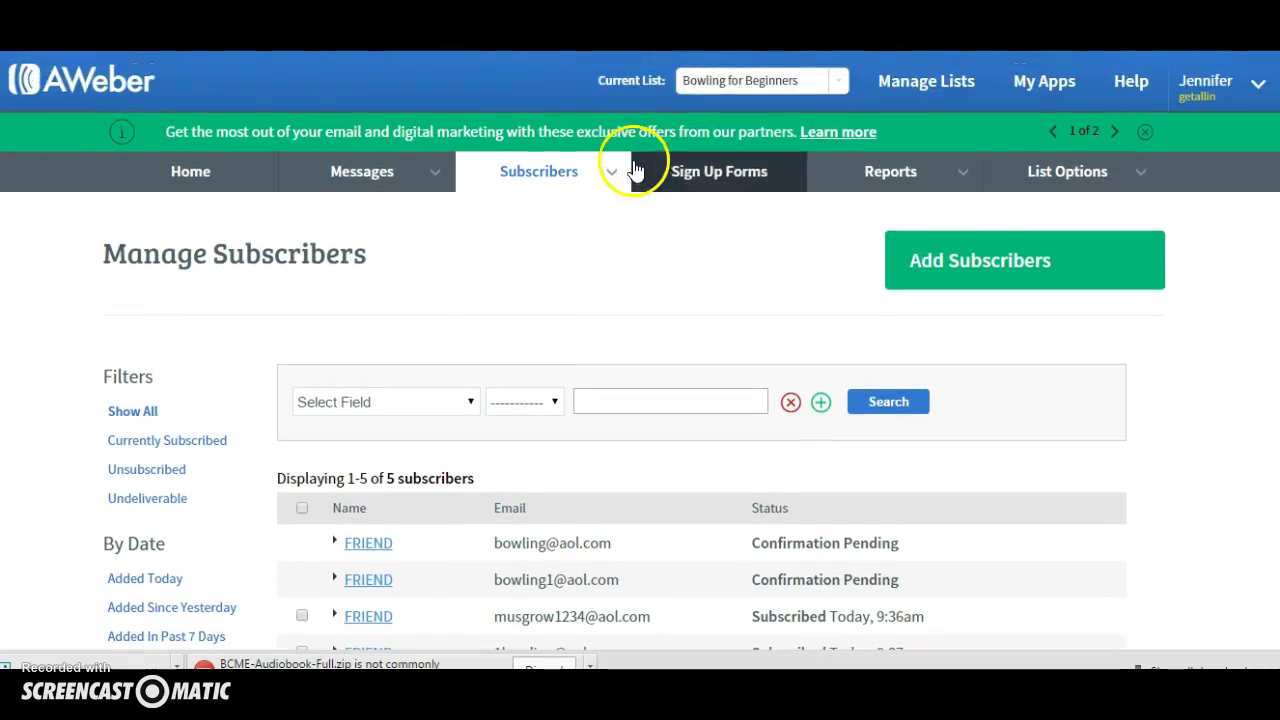
# Open the AWeber account overview and review the subscriber stats, recently sent broadcasts and list stats down to the totals
pyautogui.click(215, 172)
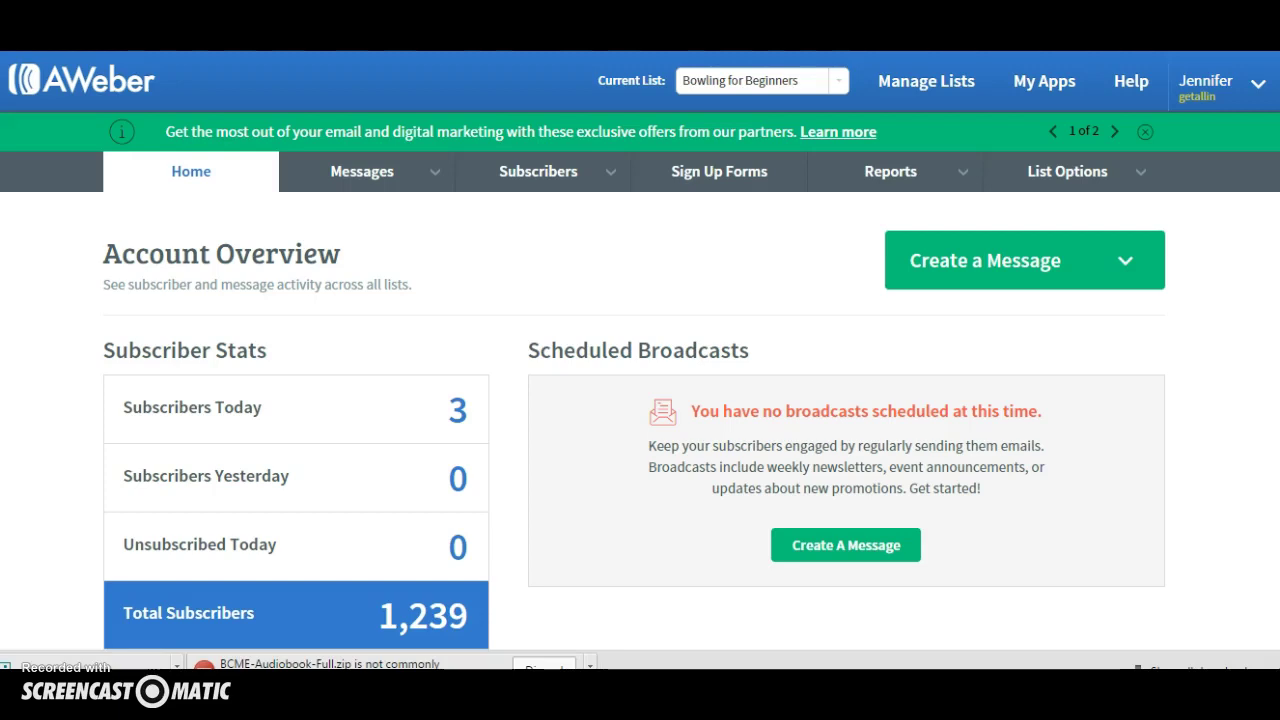
pyautogui.scroll(-3, 640, 350)
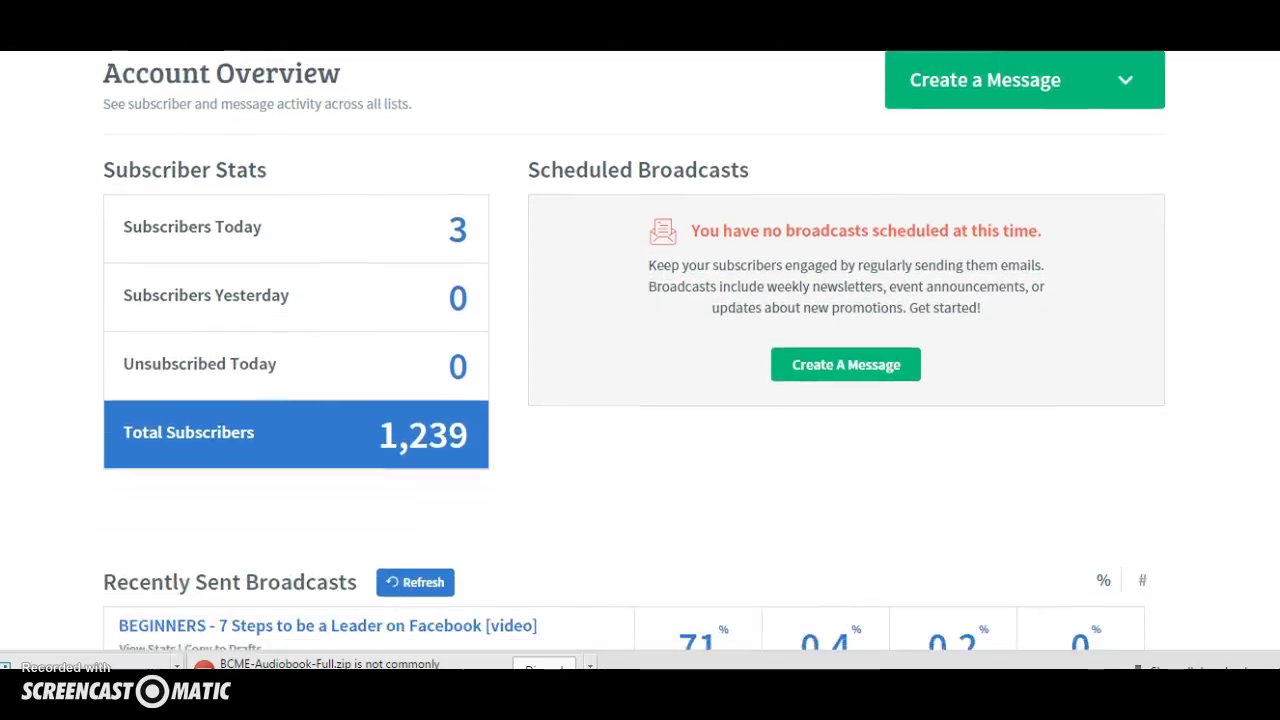
pyautogui.scroll(-5, 640, 350)
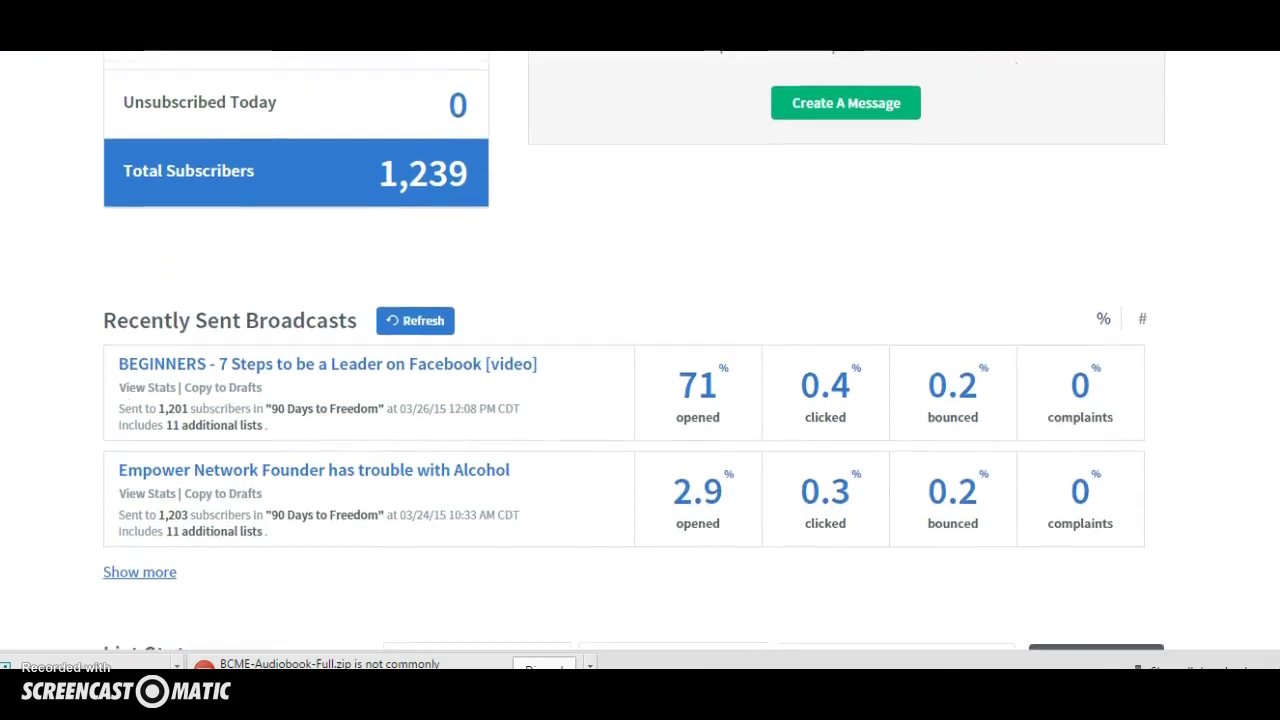
pyautogui.scroll(-1, 640, 350)
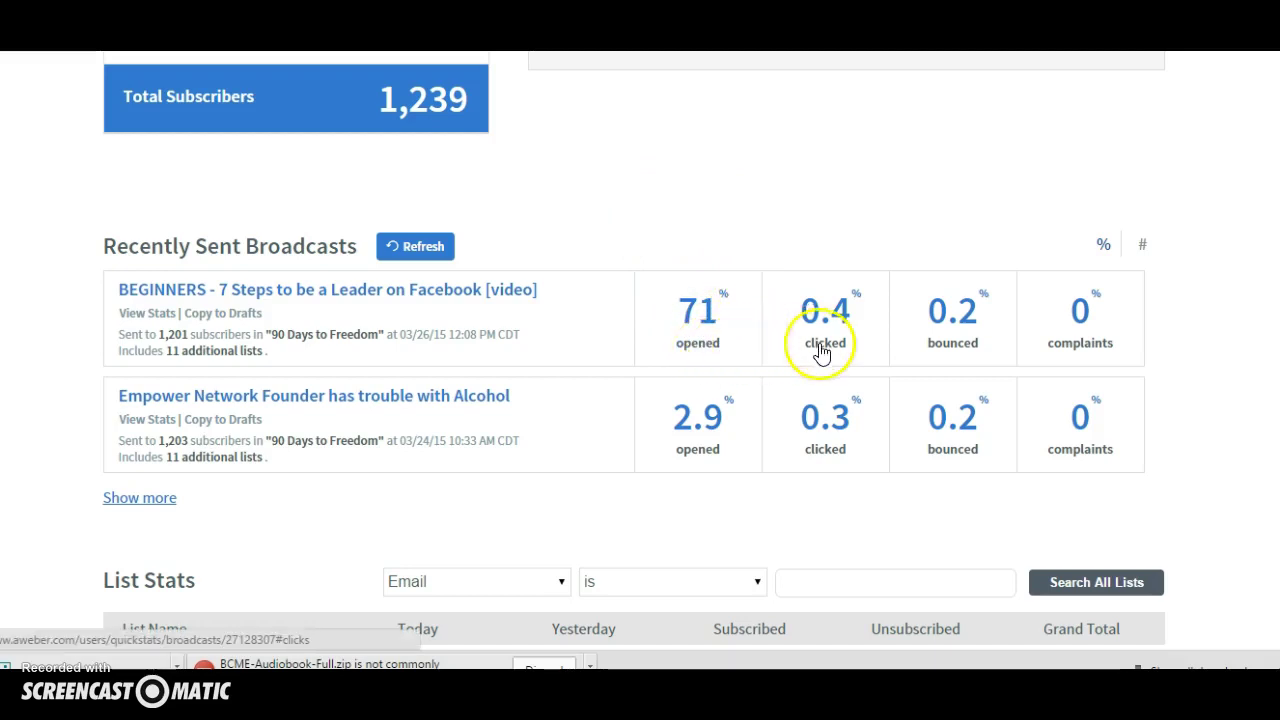
pyautogui.scroll(-4, 640, 360)
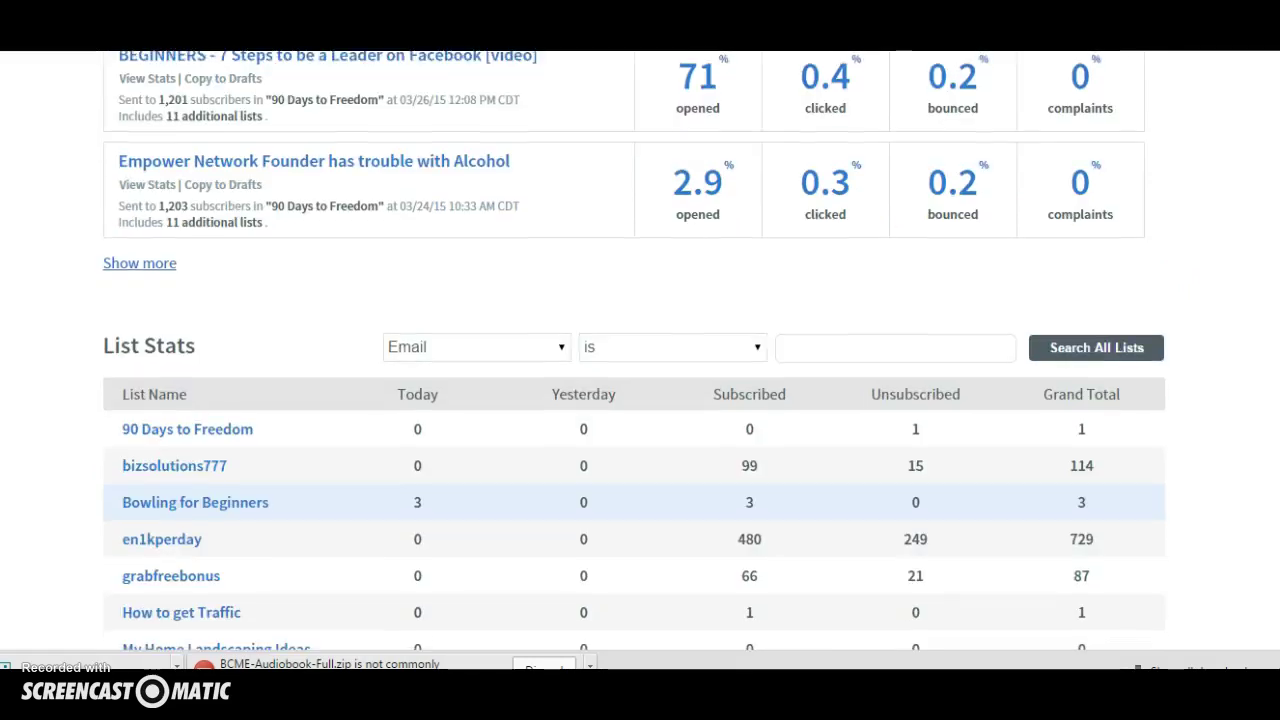
pyautogui.scroll(-2, 634, 360)
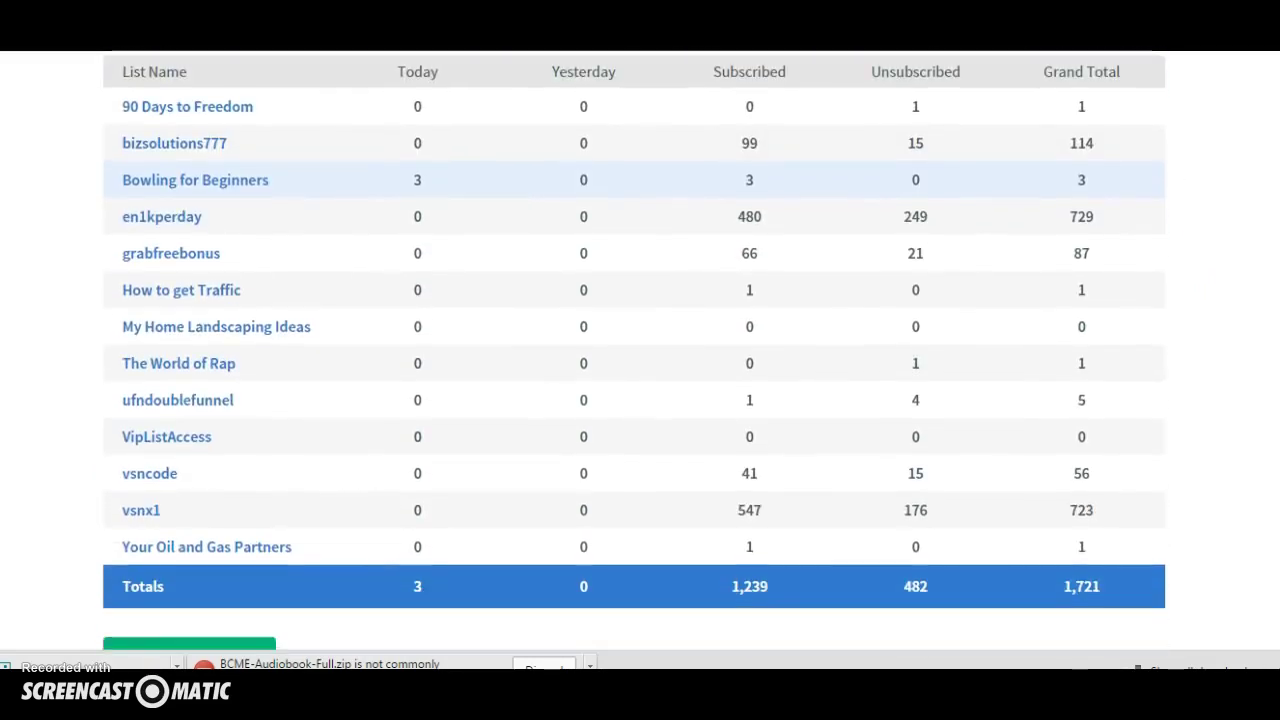
pyautogui.scroll(3, 634, 360)
pyautogui.scroll(6, 640, 360)
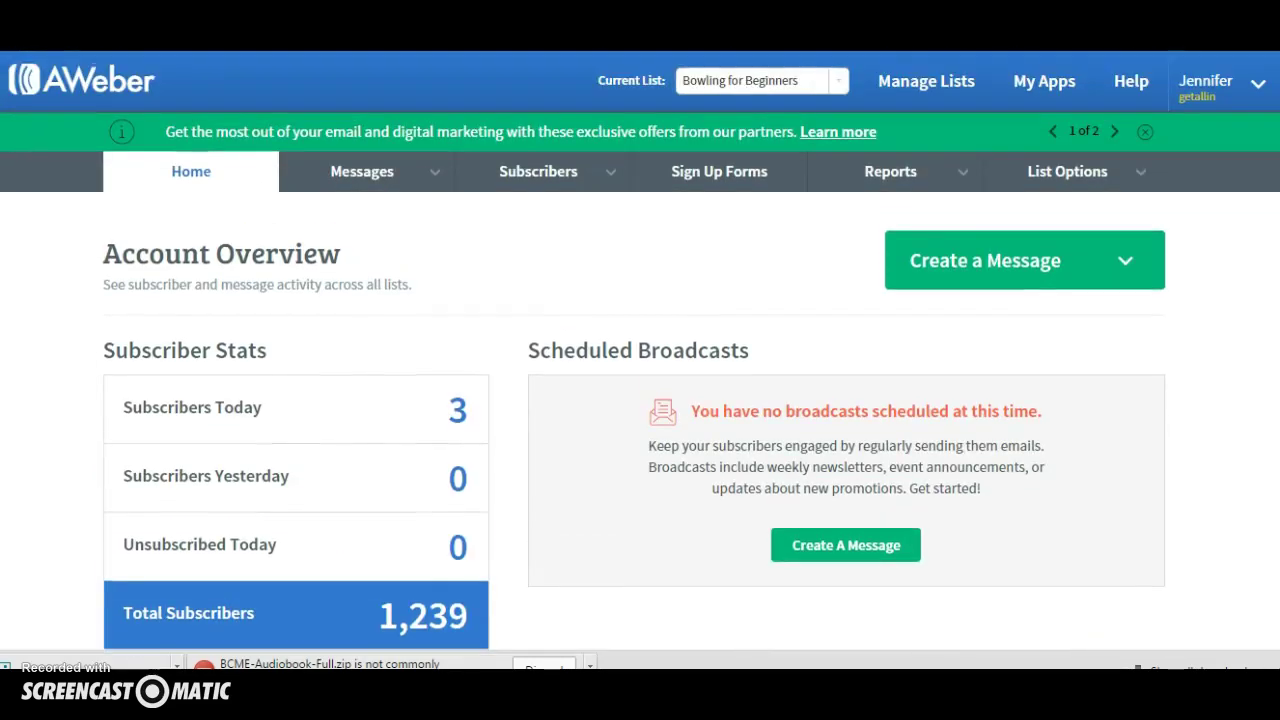
# Switch to Fast Capture Pages, preview the zebra-background bowling capture page from the saved pages, and return to the page gallery
pyautogui.click(685, 236)
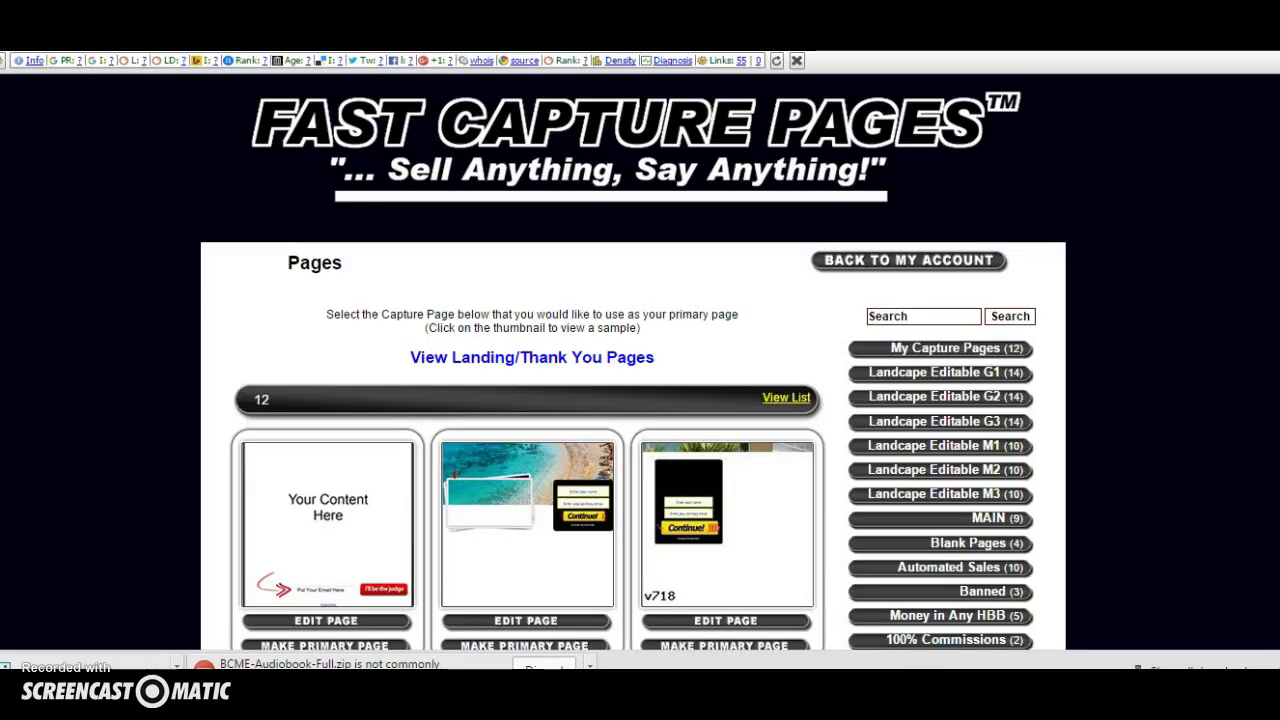
pyautogui.click(1152, 63)
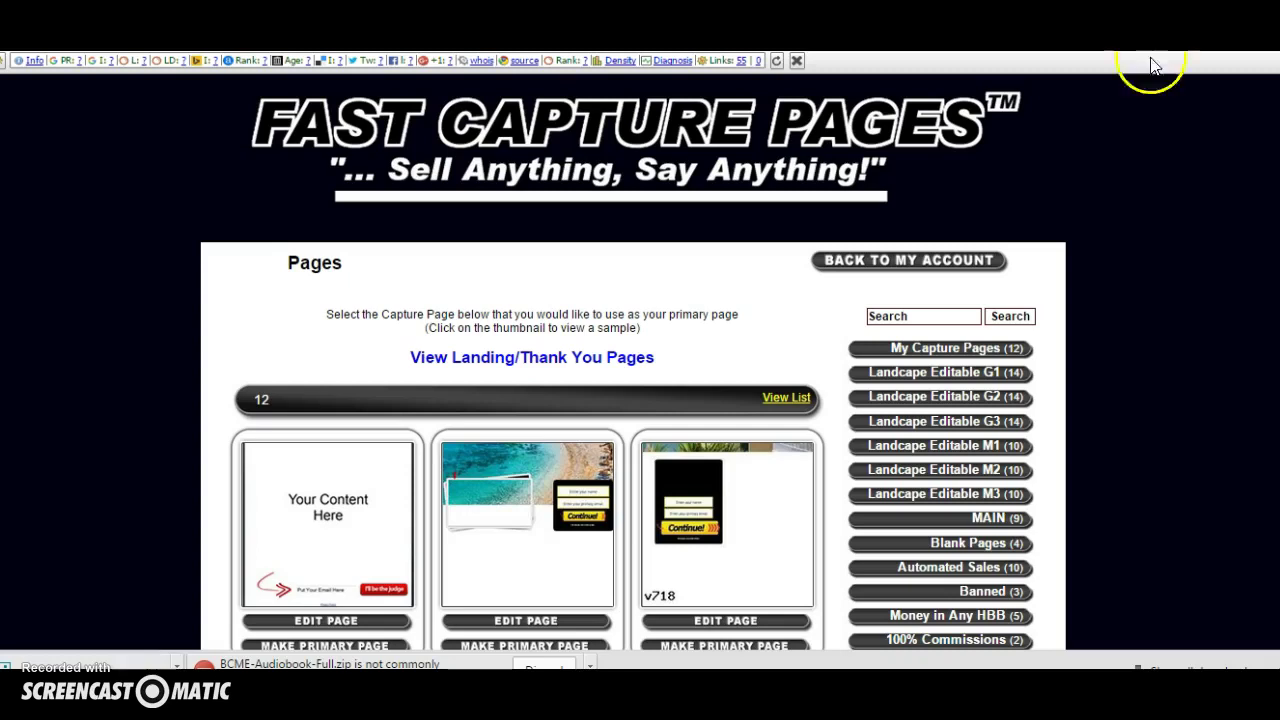
pyautogui.scroll(-2, 640, 400)
pyautogui.scroll(-6, 835, 637)
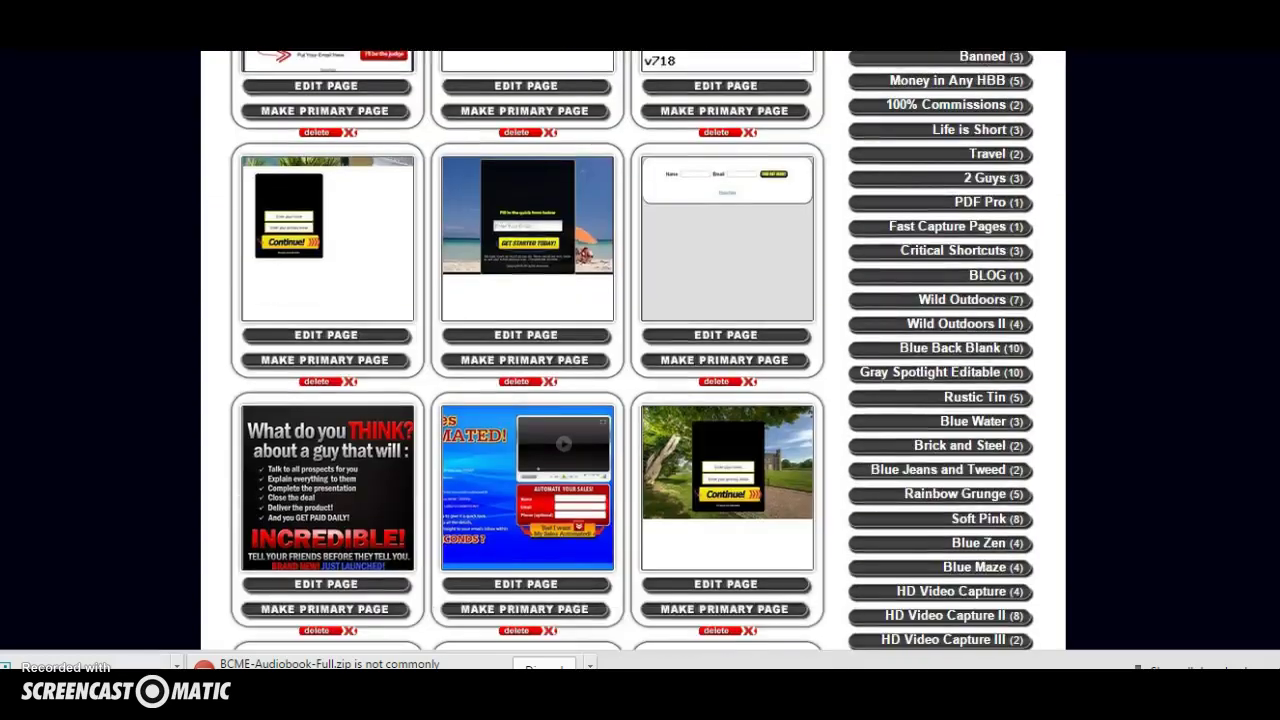
pyautogui.click(757, 432)
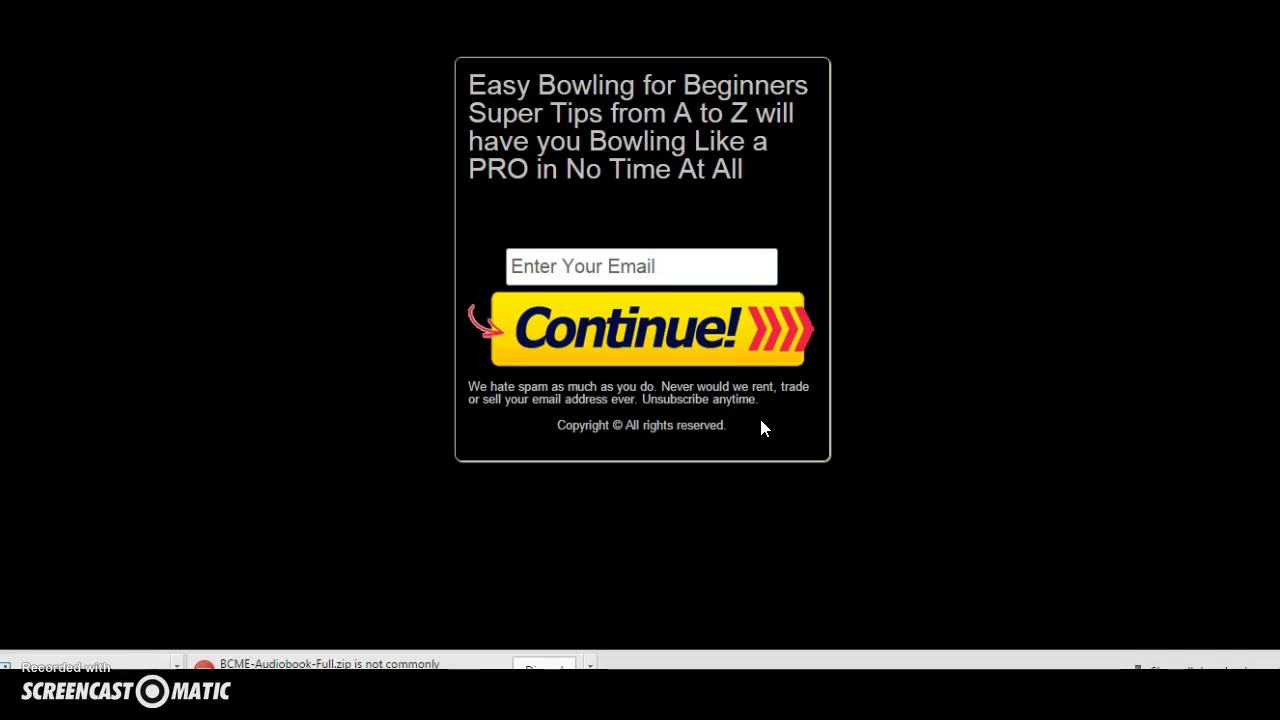
pyautogui.click(820, 109)
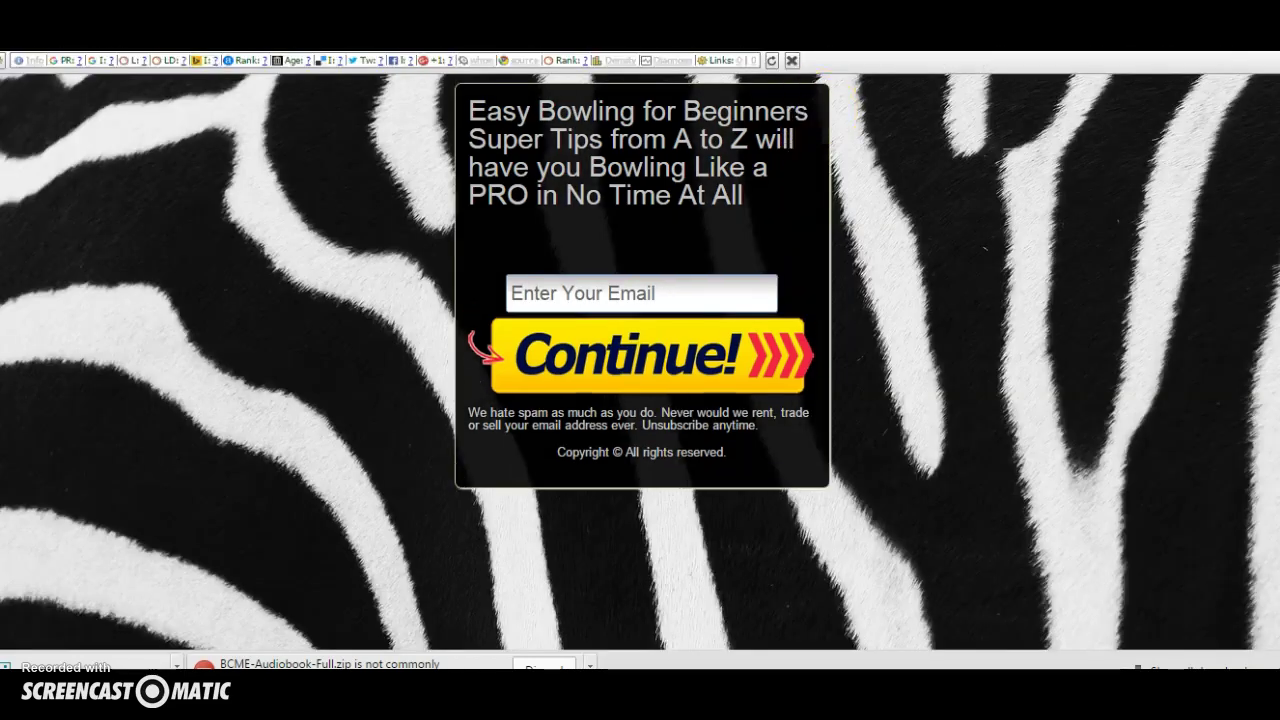
pyautogui.hotkey('alt', 'Left')
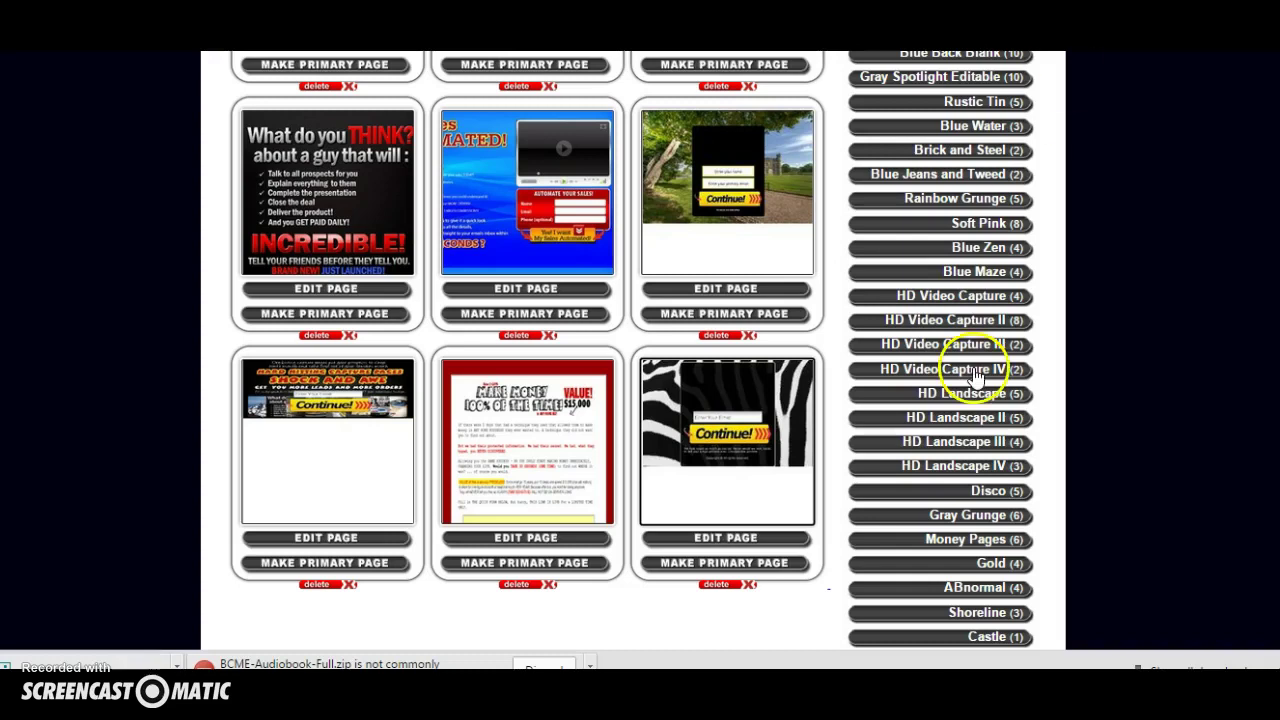
# Return to the Bowling Tips for Beginners blog and review the post from its header down to the Bowl Like a Pro subscription image
pyautogui.click(732, 497)
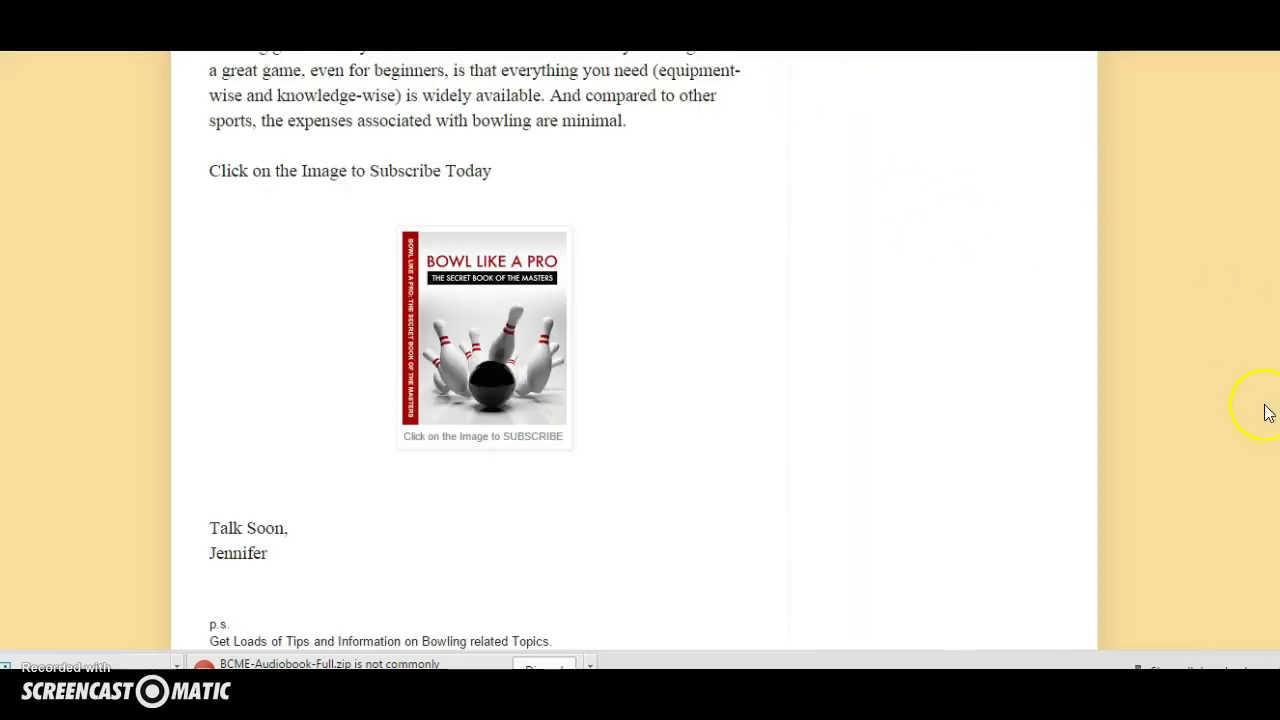
pyautogui.scroll(15, 636, 350)
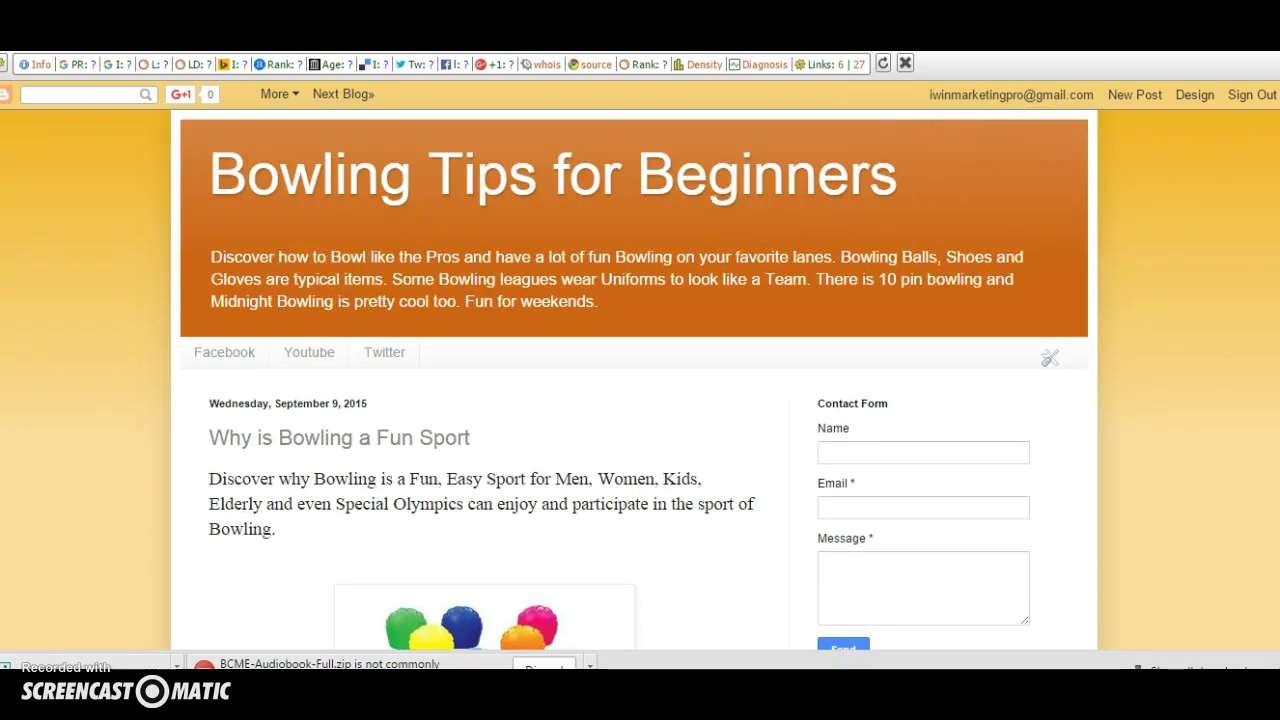
pyautogui.scroll(-15, 636, 350)
pyautogui.scroll(-8, 472, 343)
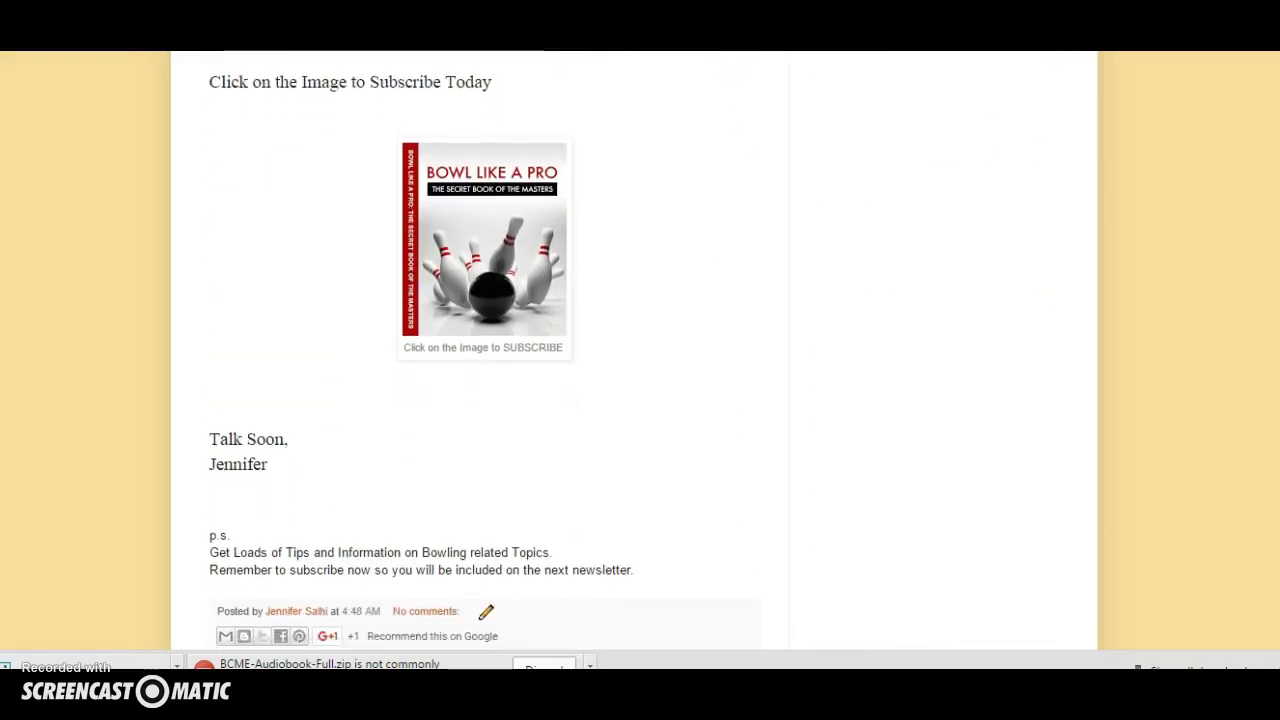
pyautogui.scroll(-2, 472, 343)
pyautogui.scroll(1, 472, 343)
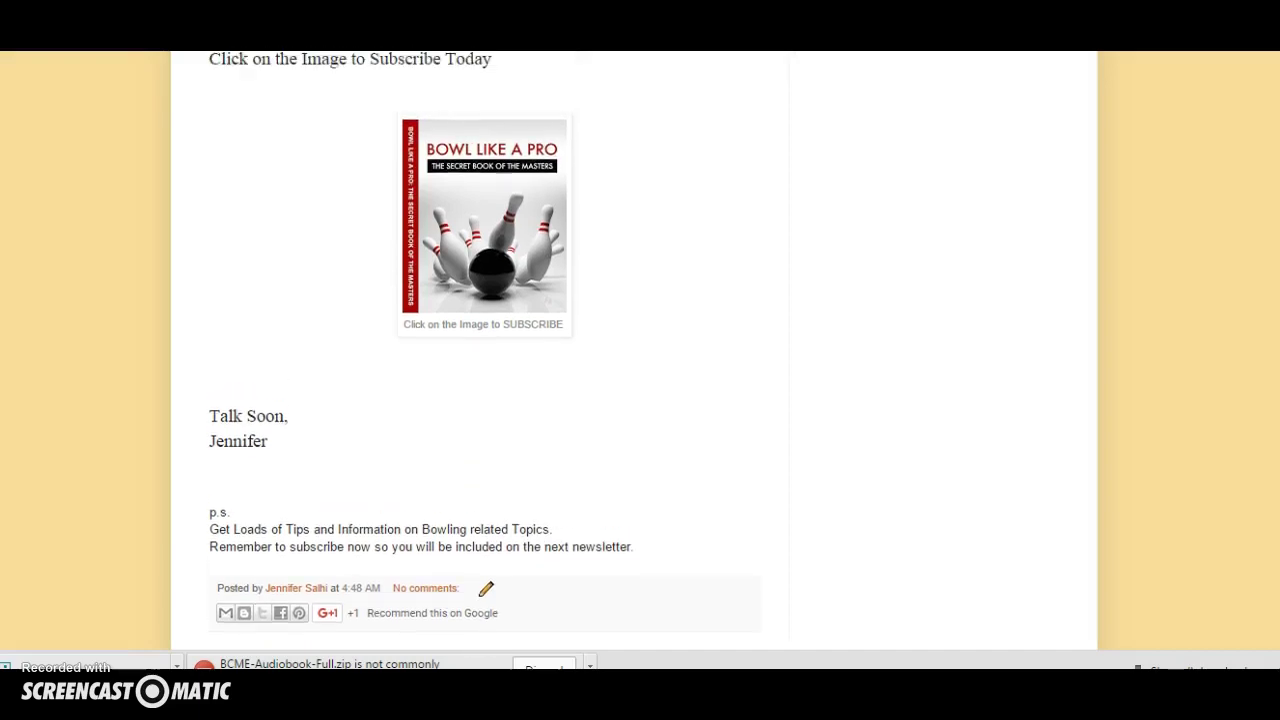
pyautogui.scroll(1, 472, 343)
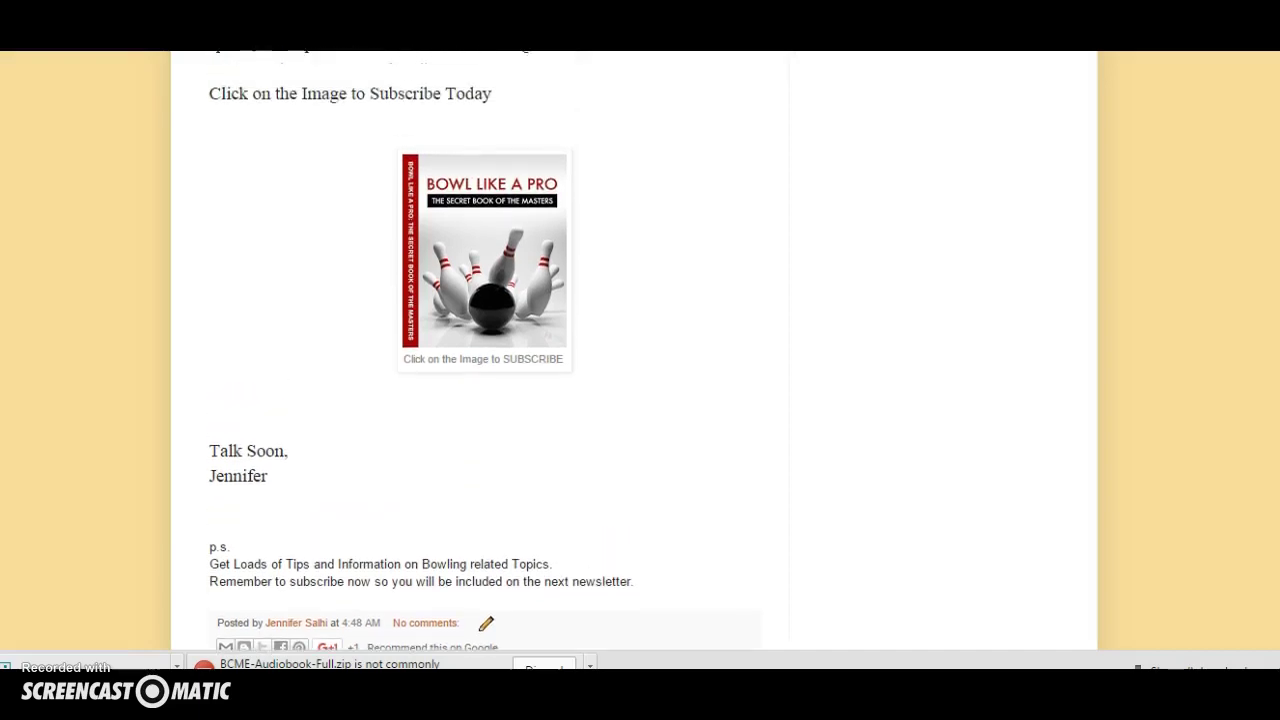